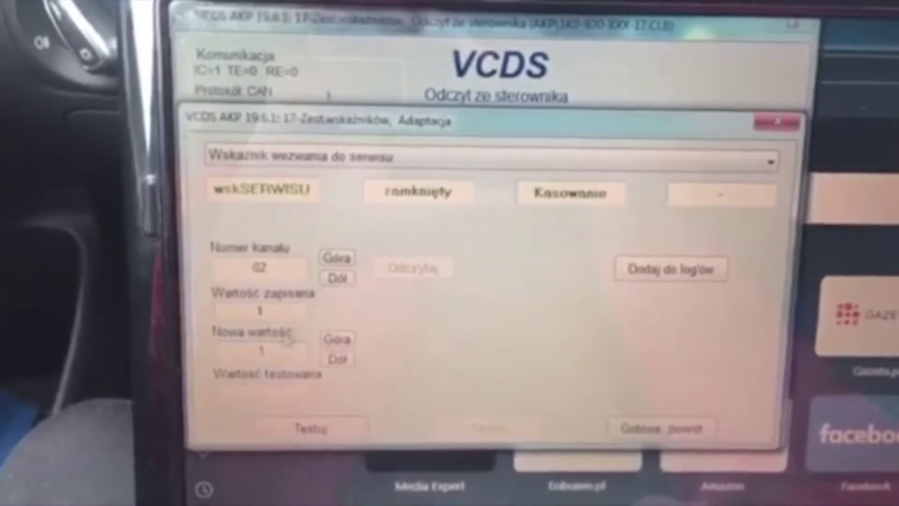
# - Set the new value of adaptation channel 02, the service reminder indicator, to 0 in 17-Zest.wskaźników and end the controller session
pyautogui.click(276, 354)
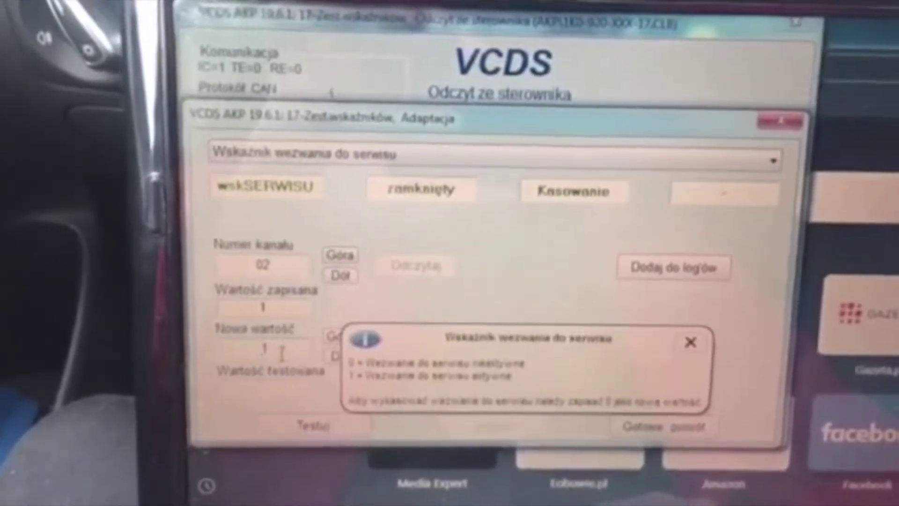
pyautogui.press('BackSpace')
pyautogui.write('0')
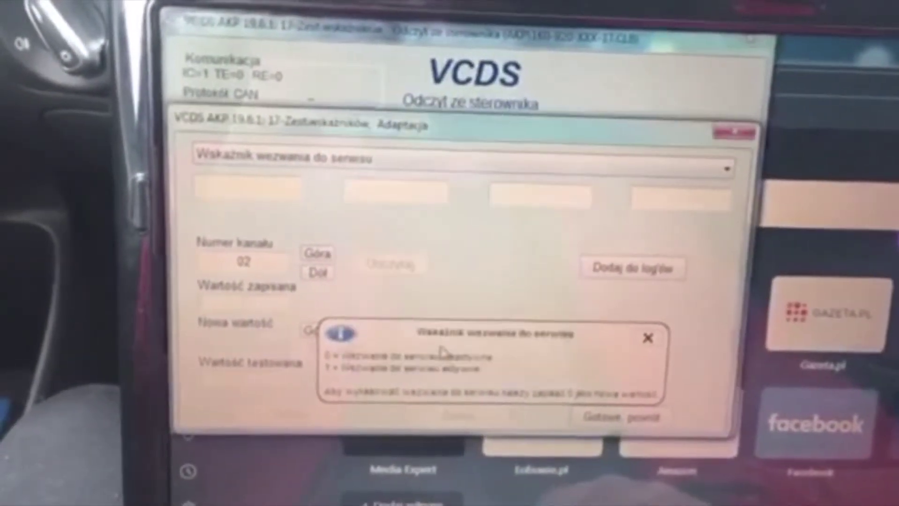
pyautogui.click(654, 344)
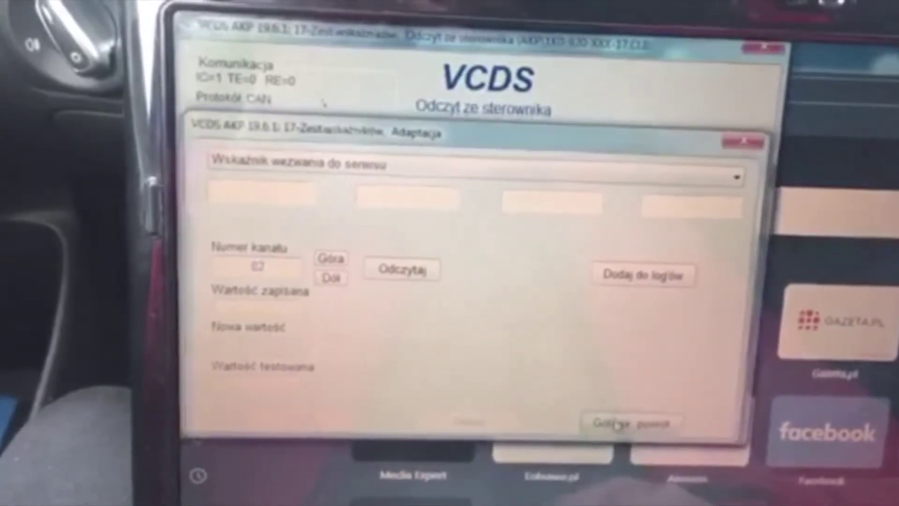
pyautogui.click(627, 423)
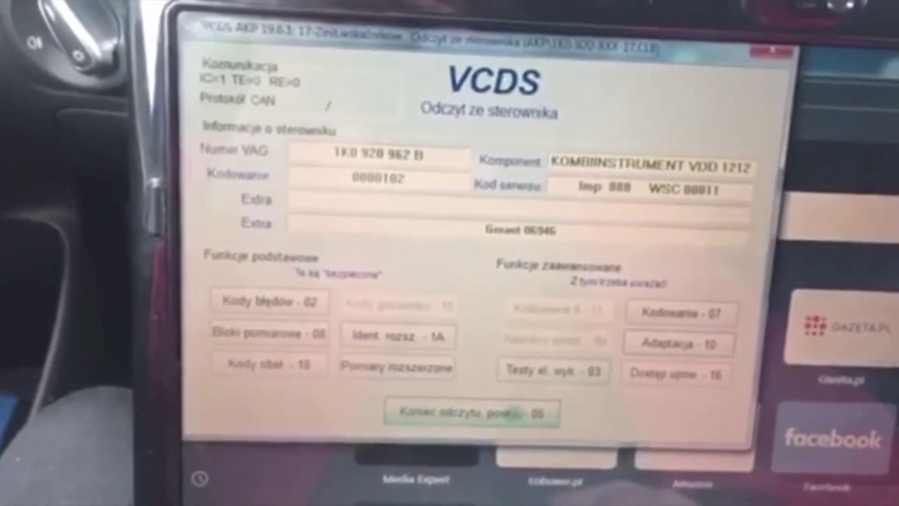
pyautogui.click(514, 413)
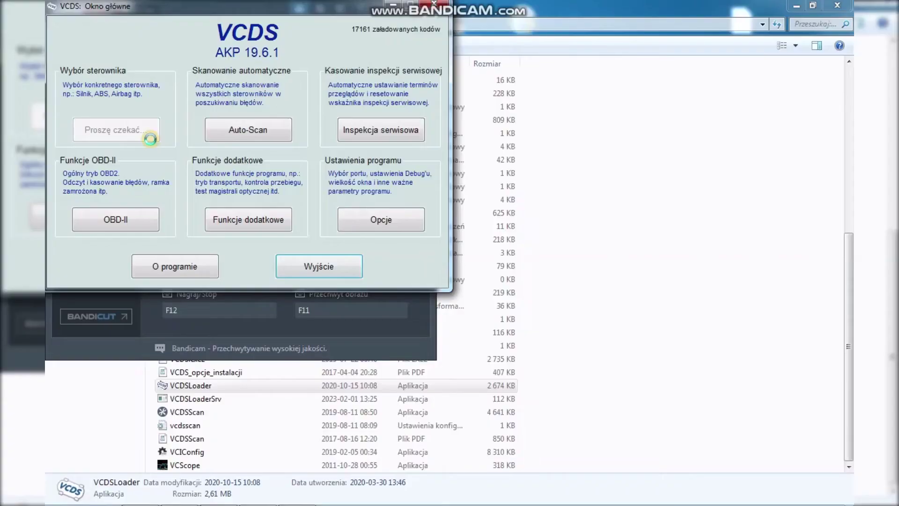
# - Run an Auto-Scan of all controllers with the chassis type 1K - VW Golf/Jetta V (2004 > 2009)
pyautogui.click(150, 139)
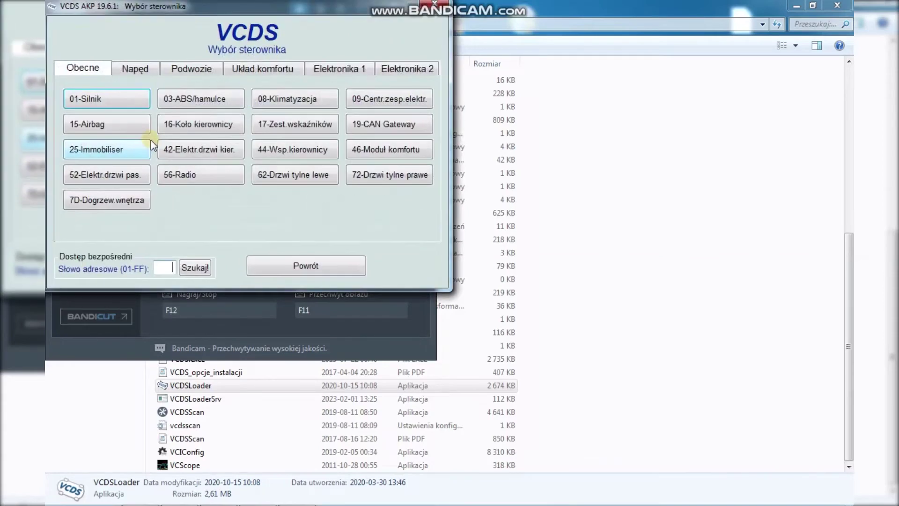
pyautogui.click(260, 265)
pyautogui.click(276, 132)
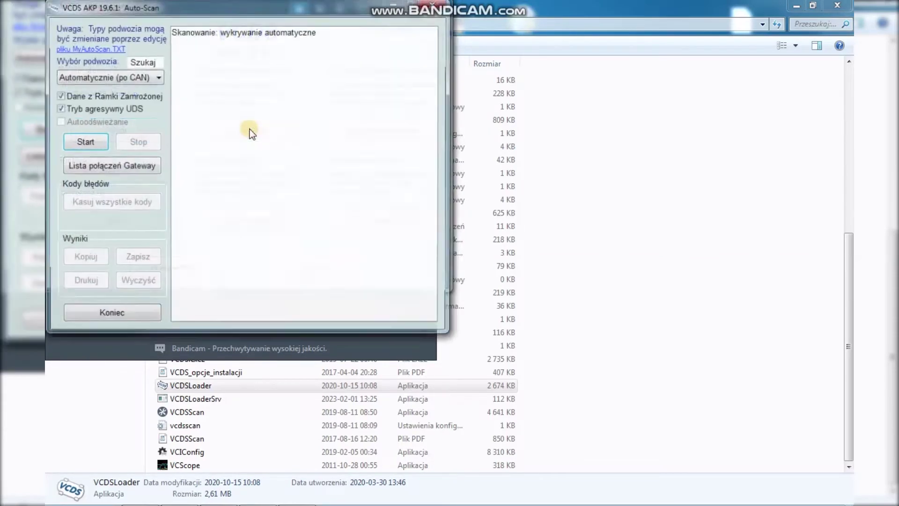
pyautogui.click(122, 77)
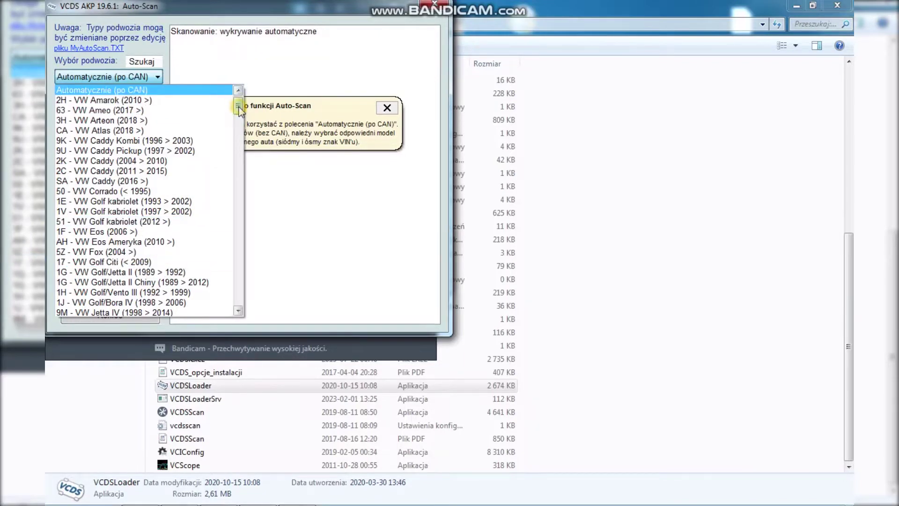
pyautogui.moveTo(239, 107); pyautogui.dragTo(239, 124)
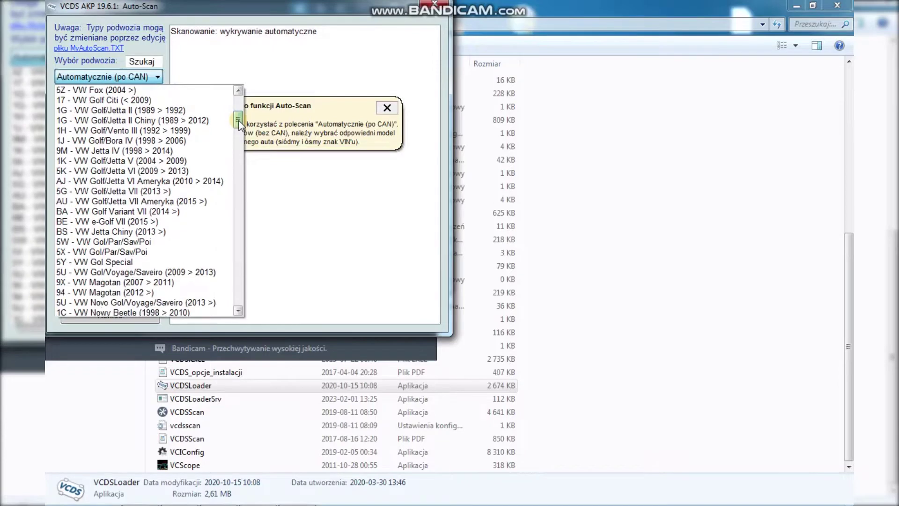
pyautogui.click(148, 161)
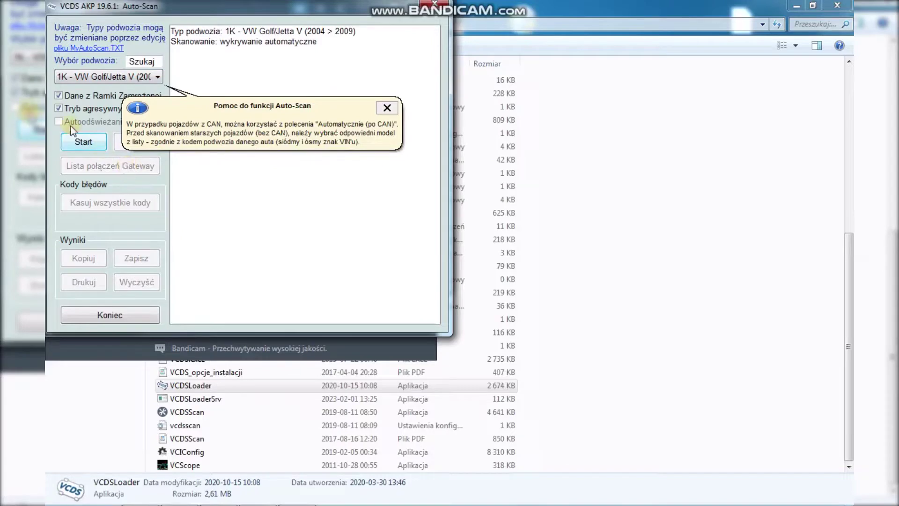
pyautogui.click(83, 142)
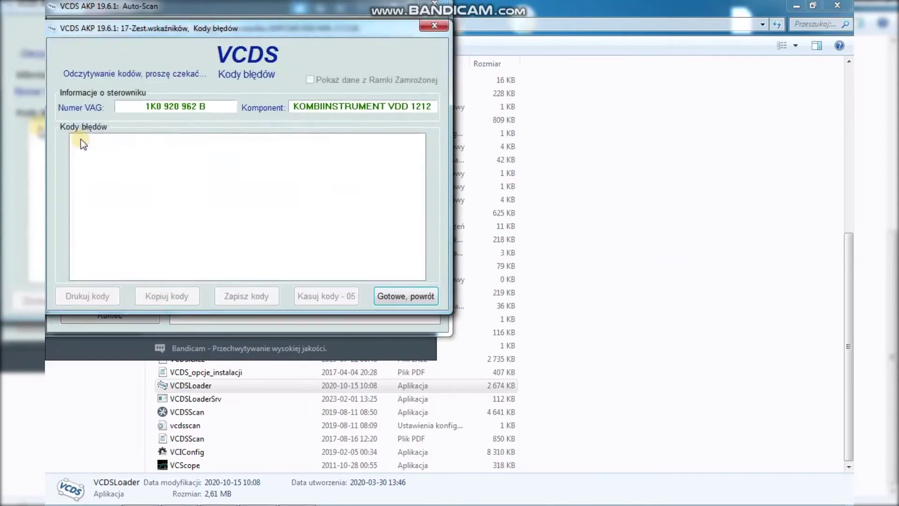
pyautogui.click(82, 141)
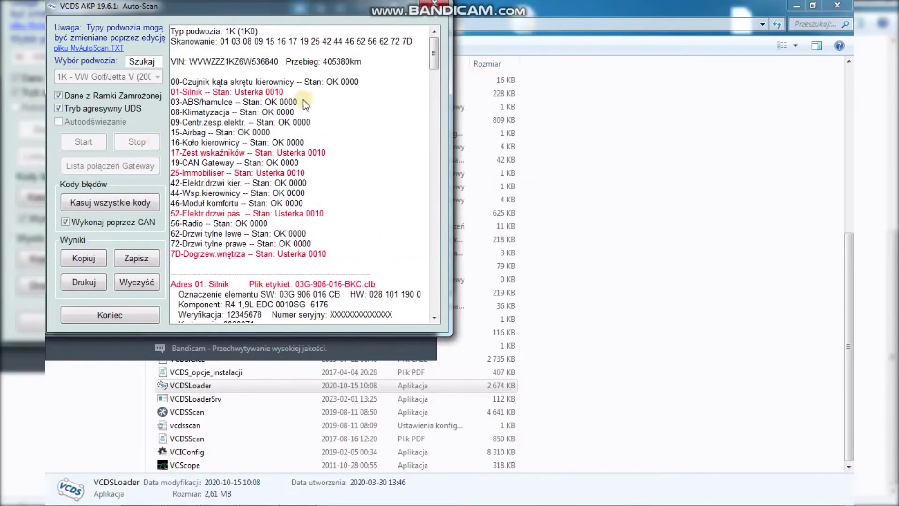
# - Save the scan results as a log file on the Desktop (Pulpit), with golf5 as the repair reference
pyautogui.click(147, 259)
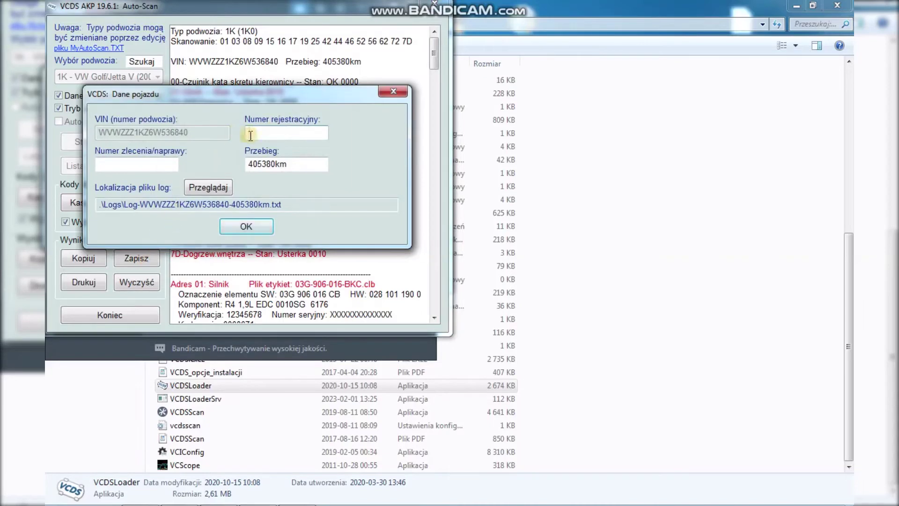
pyautogui.click(161, 165)
pyautogui.write('golf')
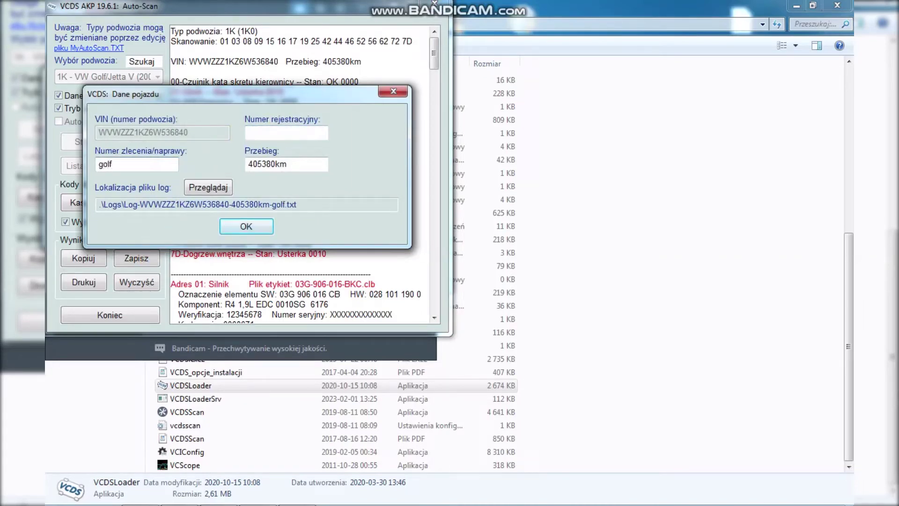
pyautogui.write('5')
pyautogui.click(207, 187)
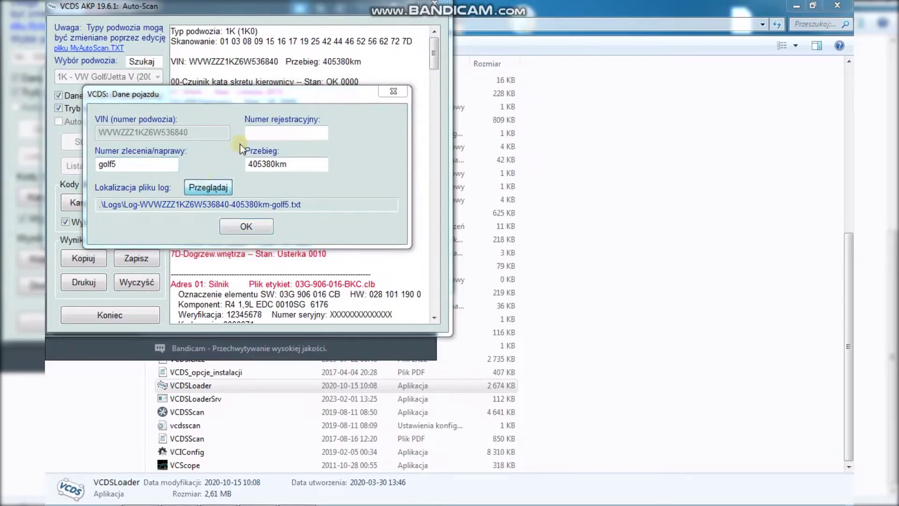
pyautogui.click(157, 221)
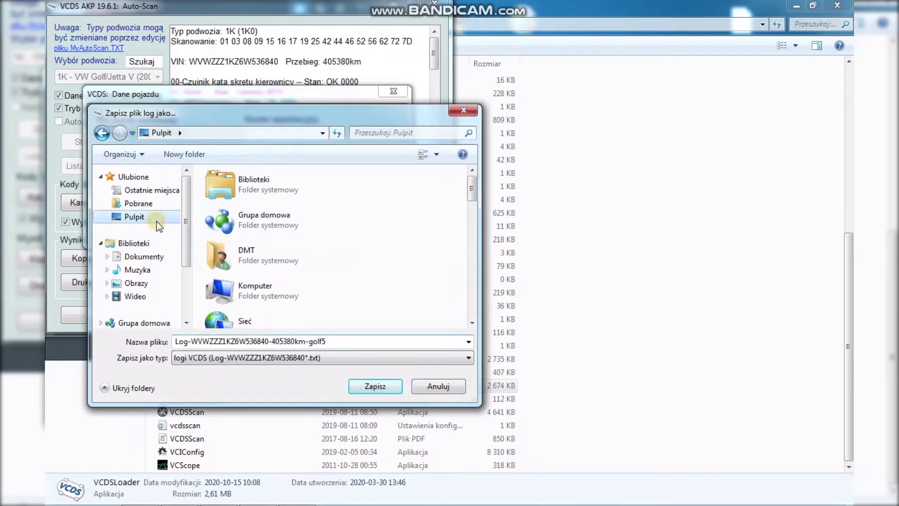
pyautogui.click(365, 384)
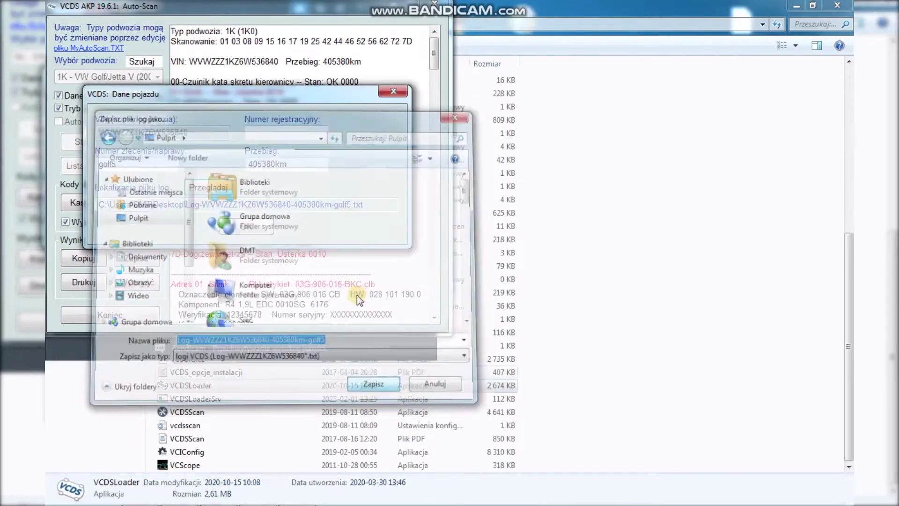
pyautogui.click(252, 232)
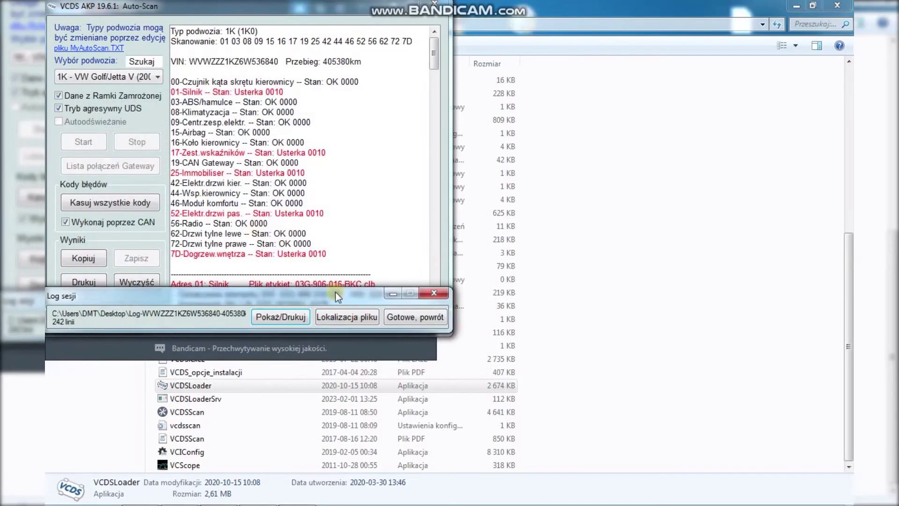
# - Review the scan report through to the last controller, and close the session log and Auto-Scan
pyautogui.click(402, 317)
pyautogui.click(313, 344)
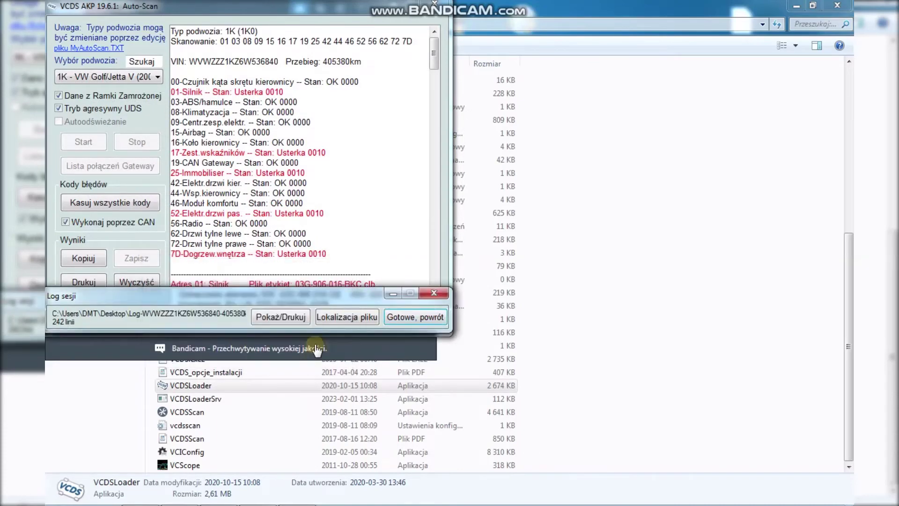
pyautogui.moveTo(435, 60); pyautogui.dragTo(435, 283)
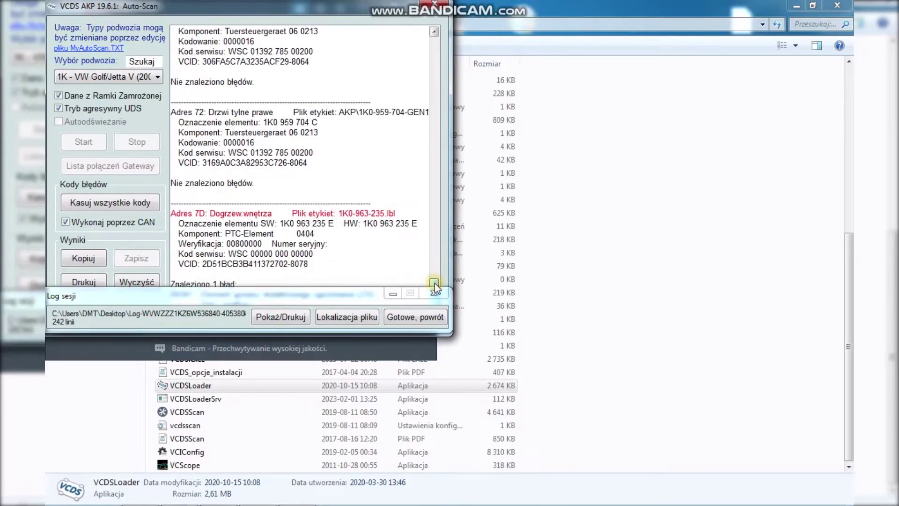
pyautogui.click(411, 315)
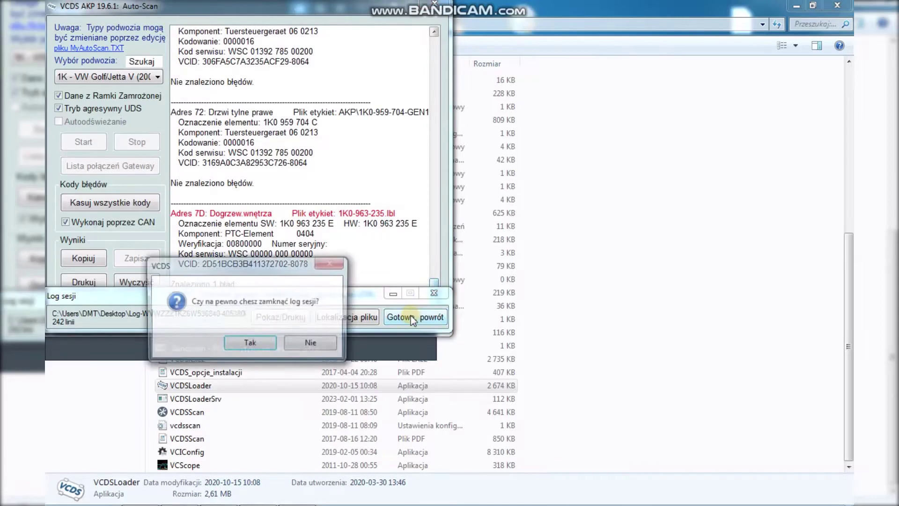
pyautogui.click(263, 344)
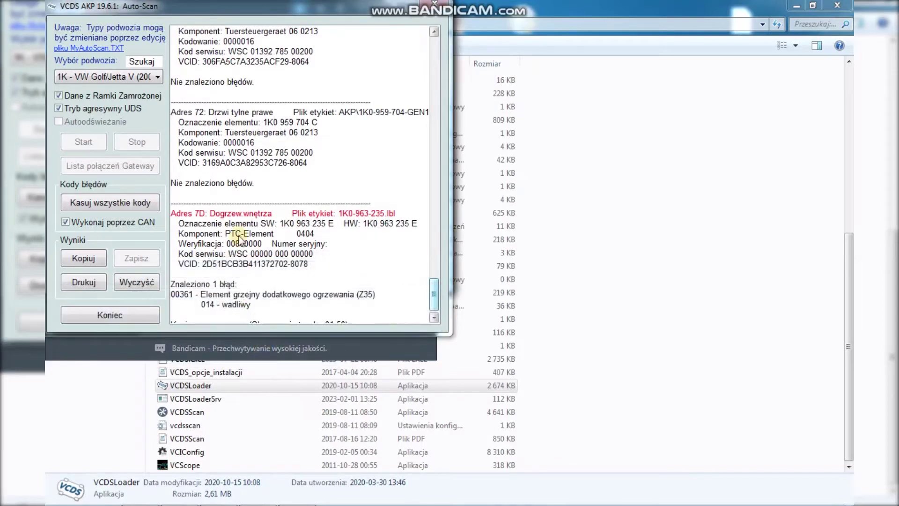
pyautogui.click(131, 312)
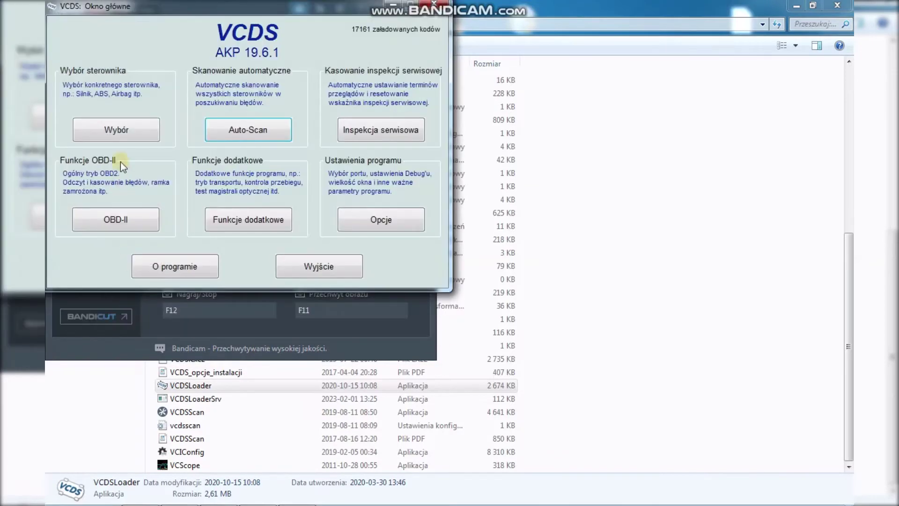
# - Read the fault codes of controller 17-Zest.wskaźników and return to the controller selection
pyautogui.click(137, 130)
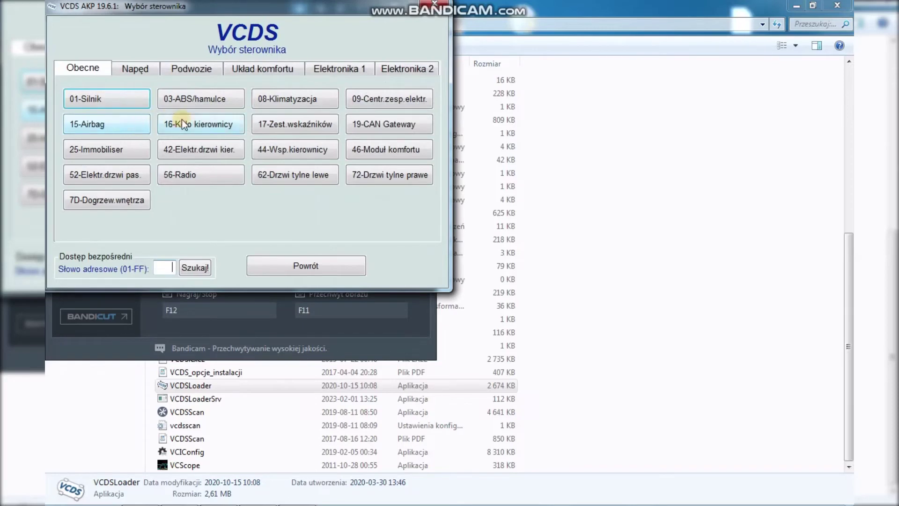
pyautogui.click(257, 122)
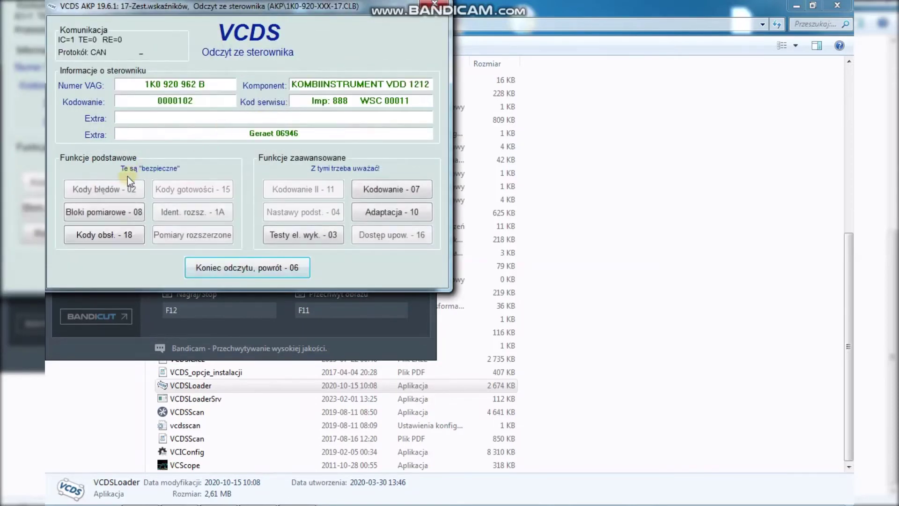
pyautogui.click(123, 182)
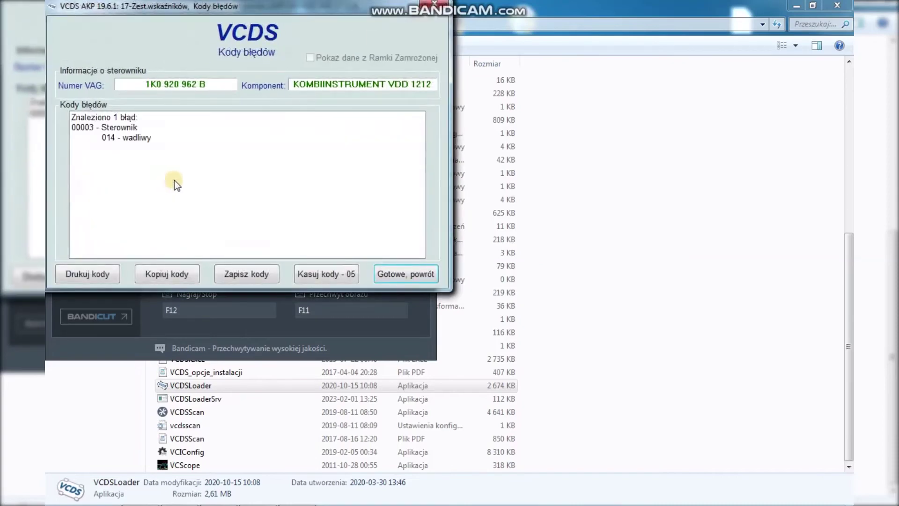
pyautogui.click(389, 268)
pyautogui.click(275, 260)
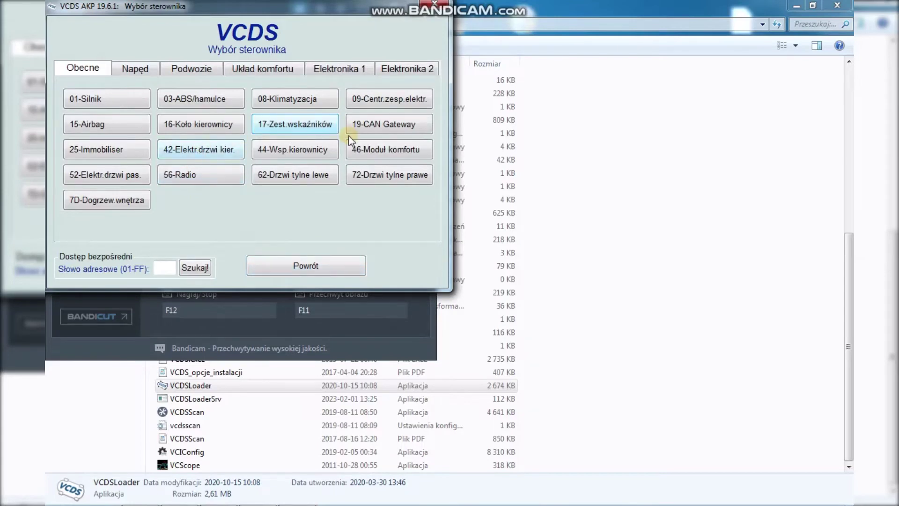
# - Read the fault codes of controller 46-Moduł komfortu and return to the controller selection
pyautogui.click(367, 153)
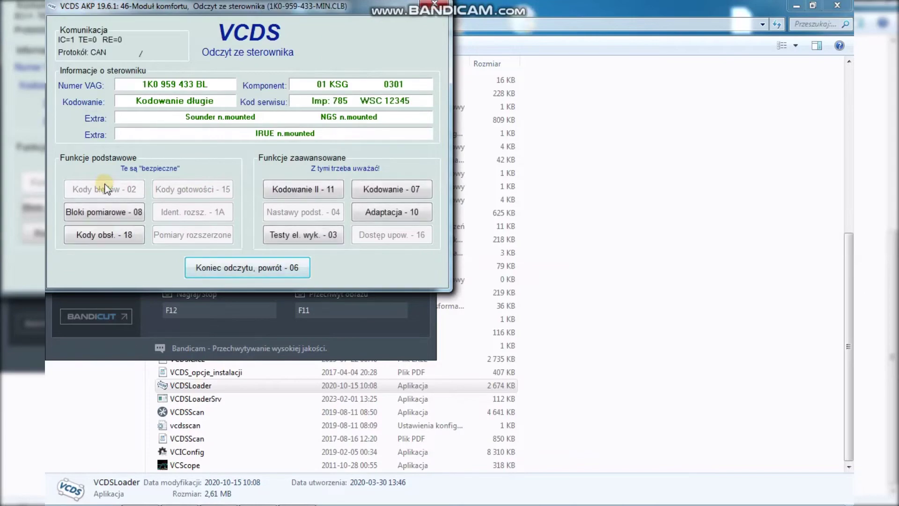
pyautogui.click(106, 189)
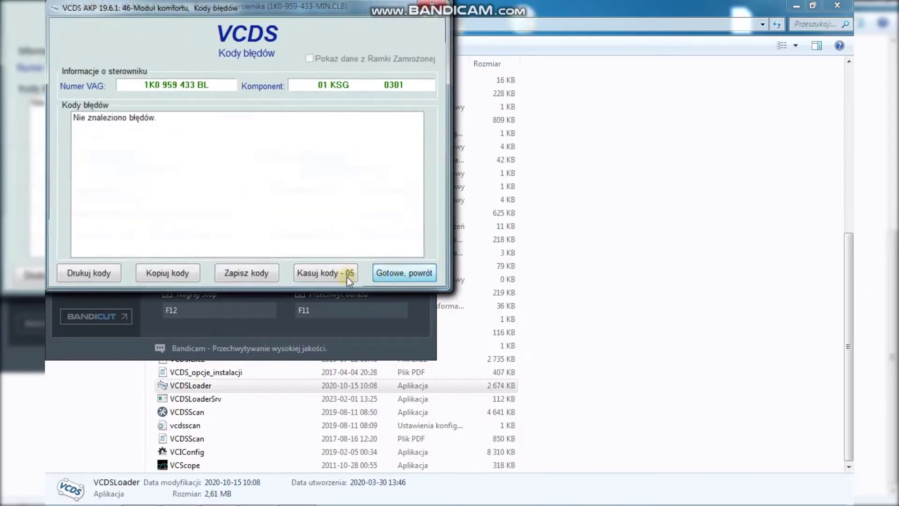
pyautogui.press('Return')
pyautogui.click(295, 265)
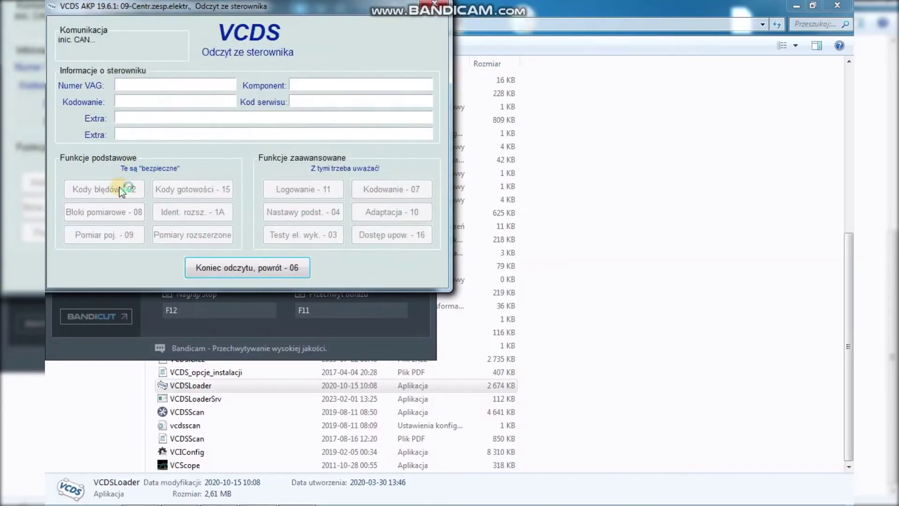
# - Read the fault codes of controller 09-Centr.zesp.elektr. and return to the controller selection
pyautogui.click(121, 190)
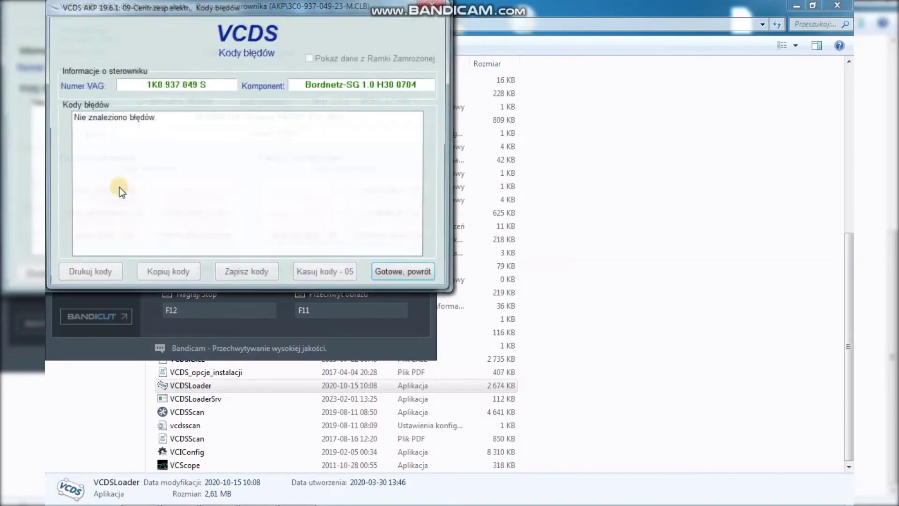
pyautogui.click(393, 274)
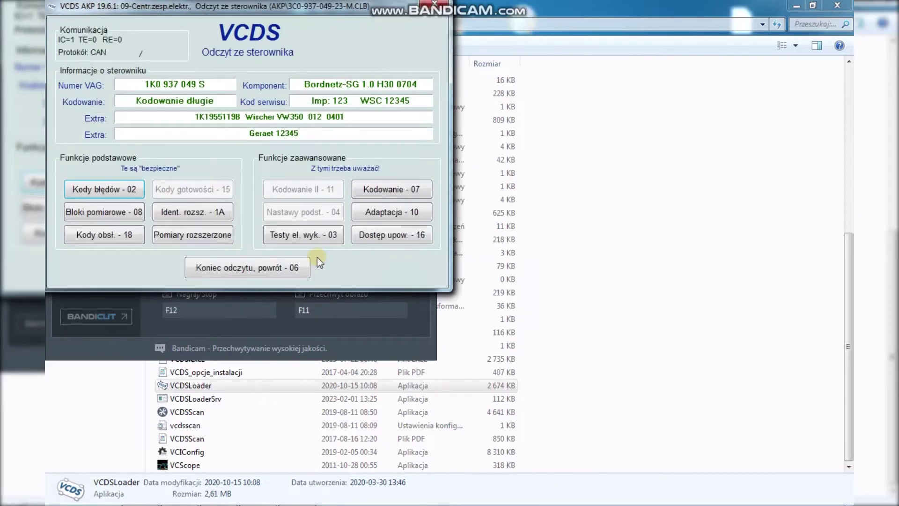
pyautogui.click(307, 263)
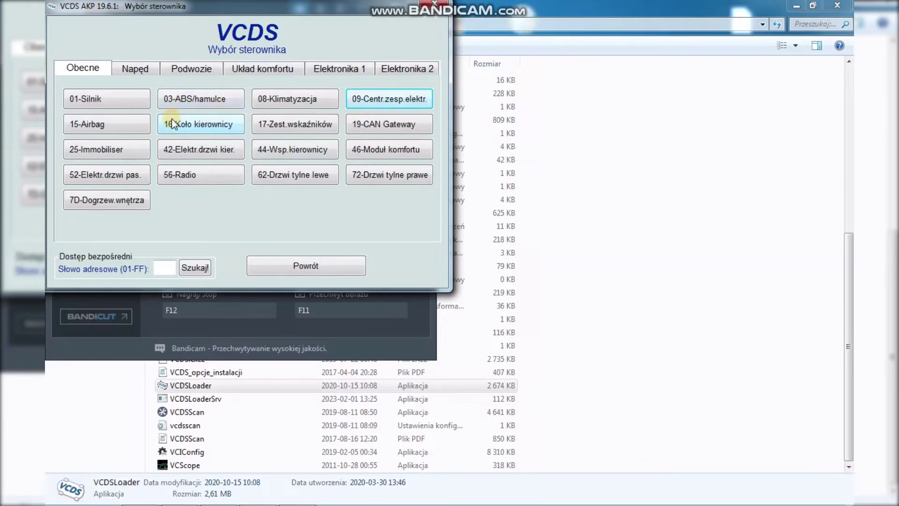
# - Read the fault codes of controller 25-Immobiliser
pyautogui.click(130, 148)
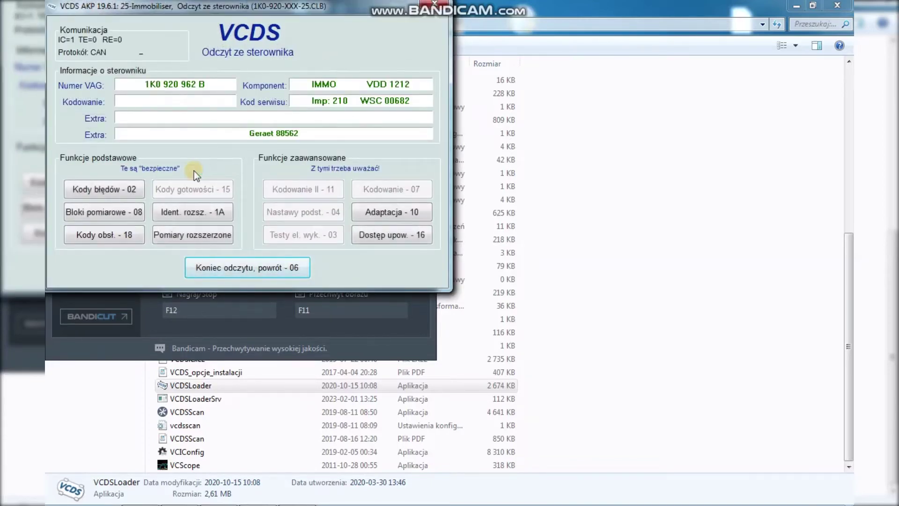
pyautogui.click(118, 192)
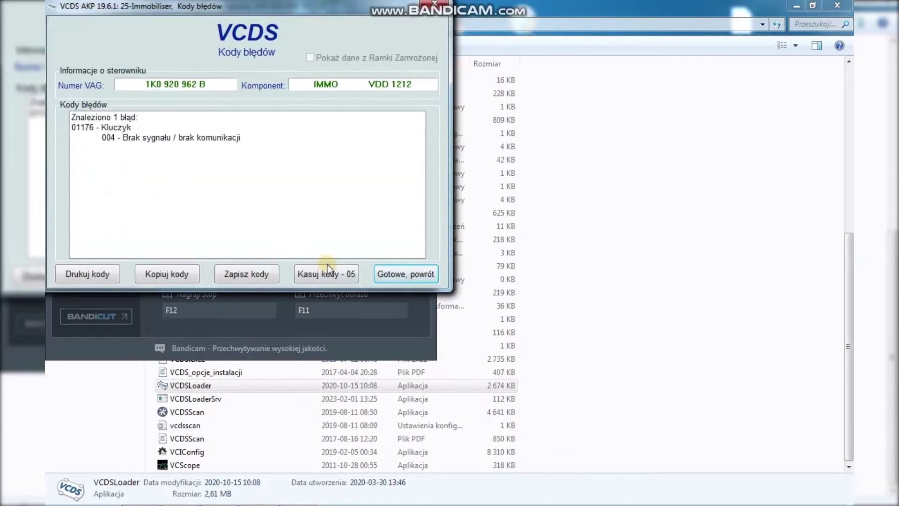
# - Clear the fault codes of controller 25-Immobiliser and return to the controller selection
pyautogui.click(327, 270)
pyautogui.click(317, 185)
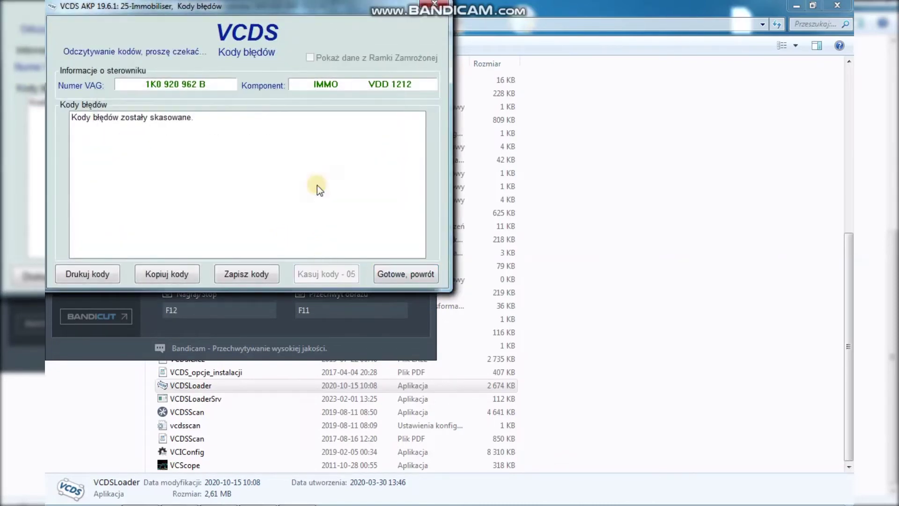
pyautogui.click(386, 276)
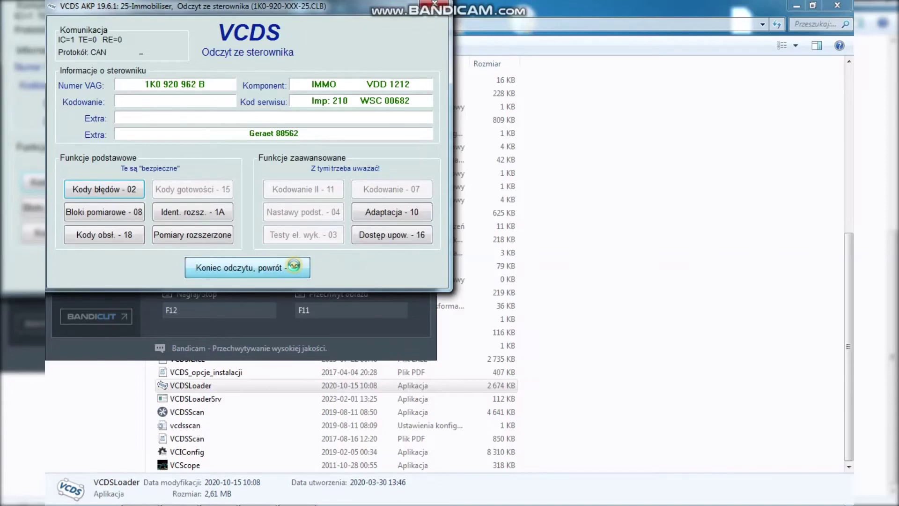
pyautogui.click(294, 266)
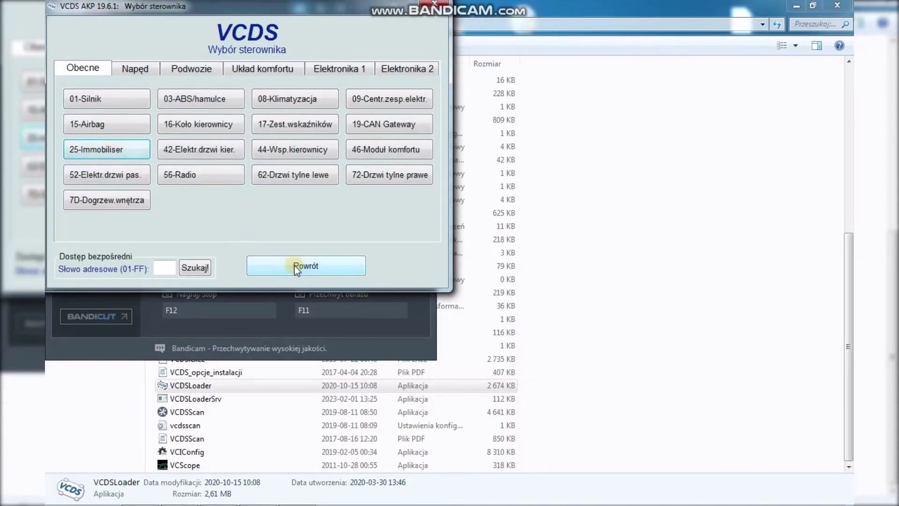
# - Read the fault codes of controller 01-Silnik and return to its function overview
pyautogui.click(140, 99)
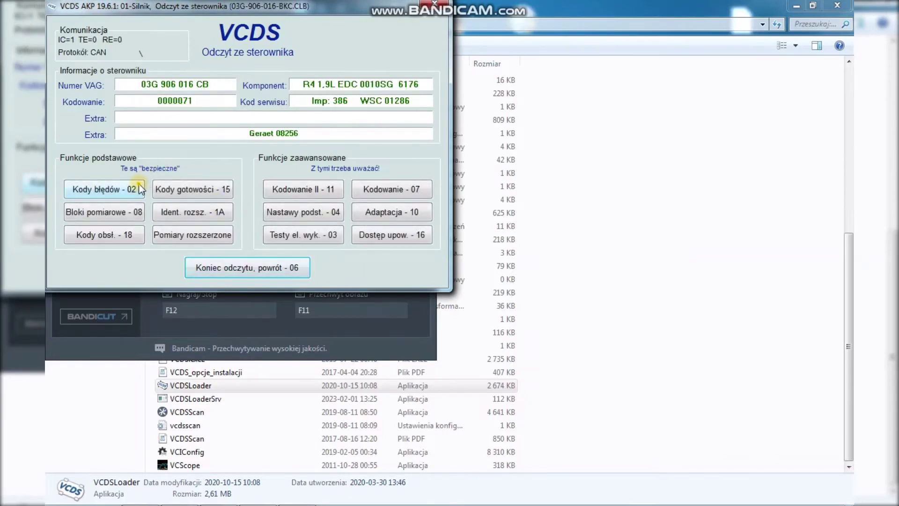
pyautogui.click(140, 188)
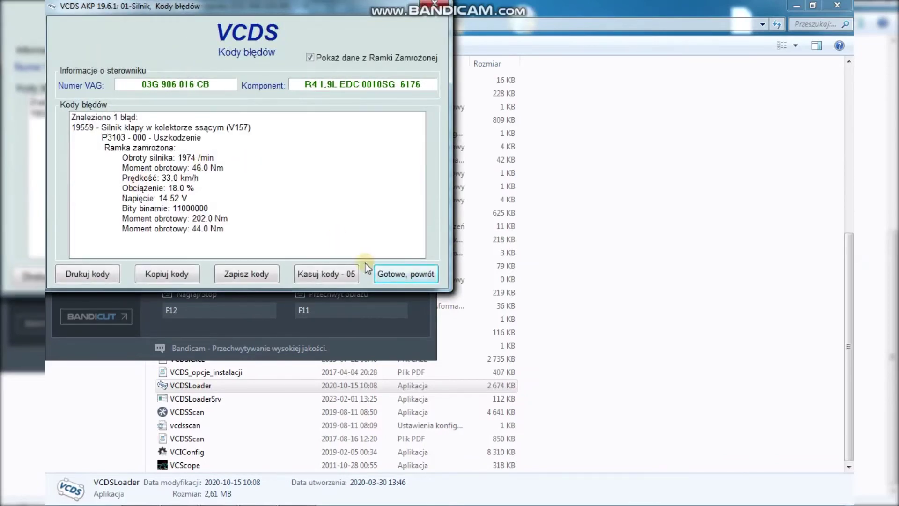
pyautogui.click(387, 272)
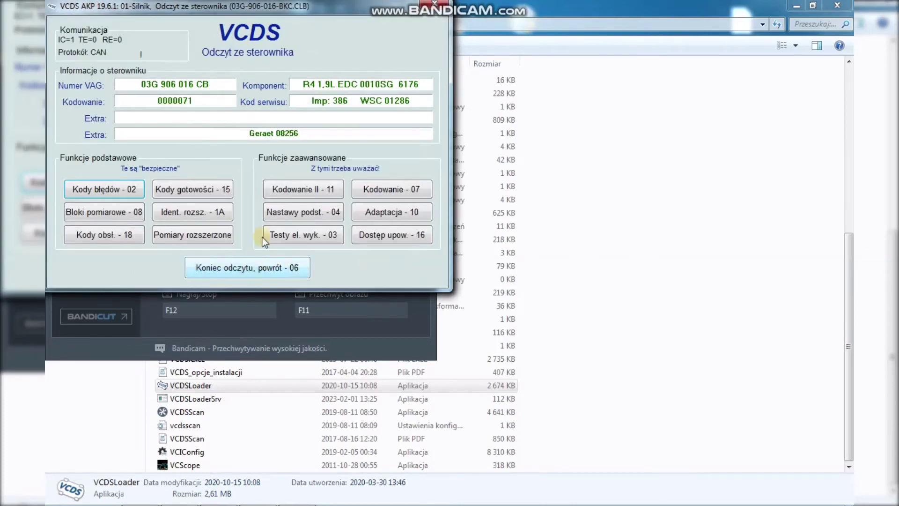
# - Run the engine's Charge Pressure Control basic setting in group 011, switch it on and off again, and return to the controller functions
pyautogui.click(276, 212)
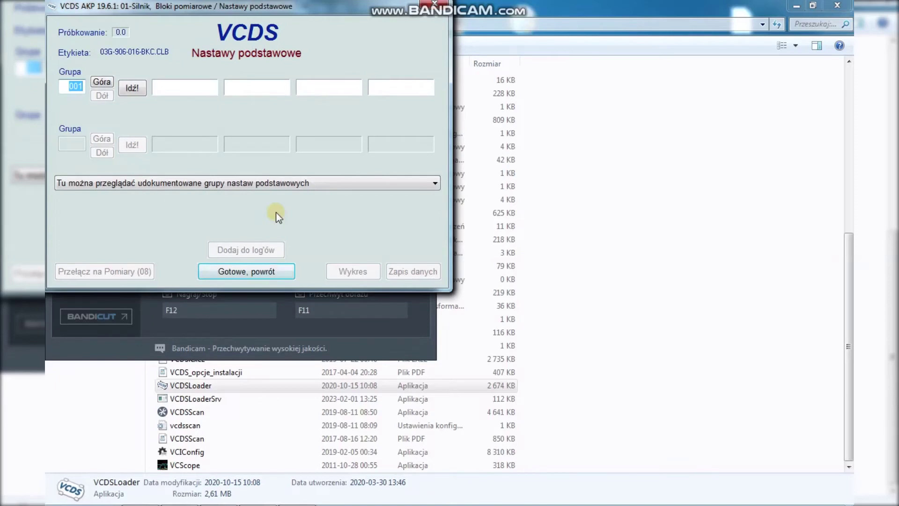
pyautogui.click(273, 186)
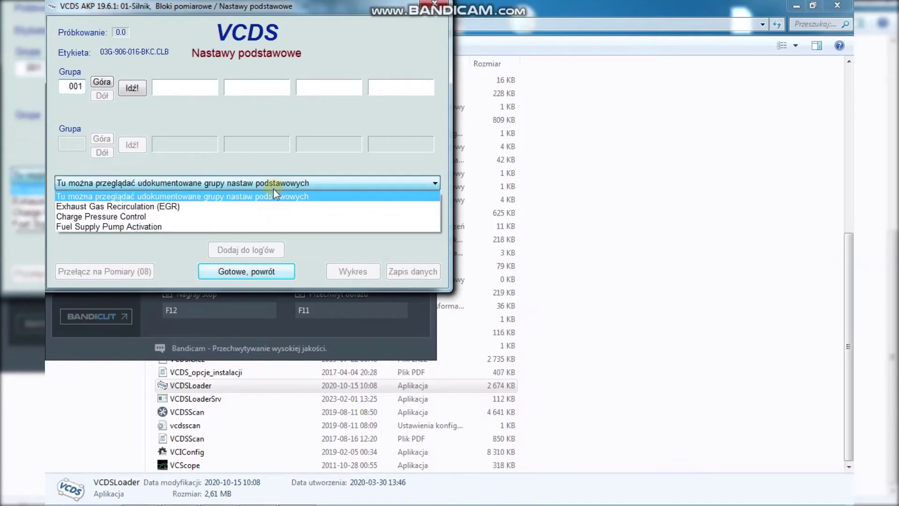
pyautogui.click(255, 215)
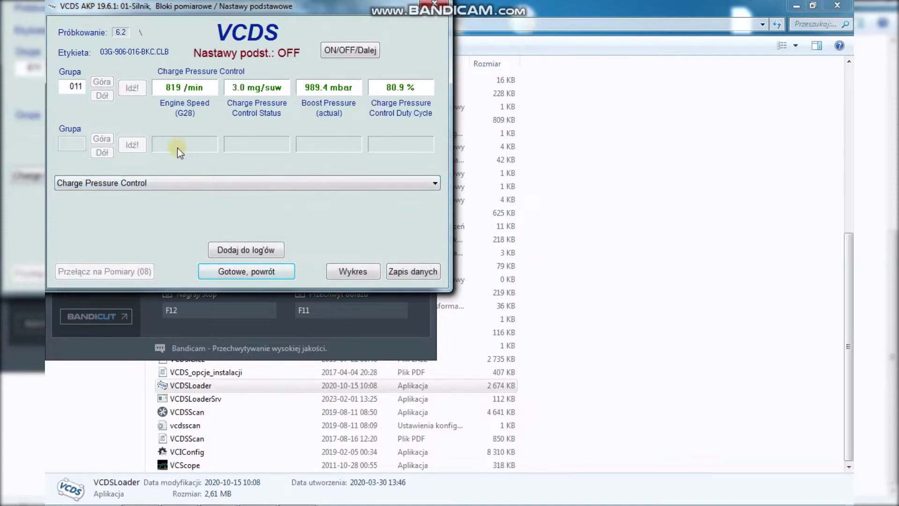
pyautogui.click(334, 50)
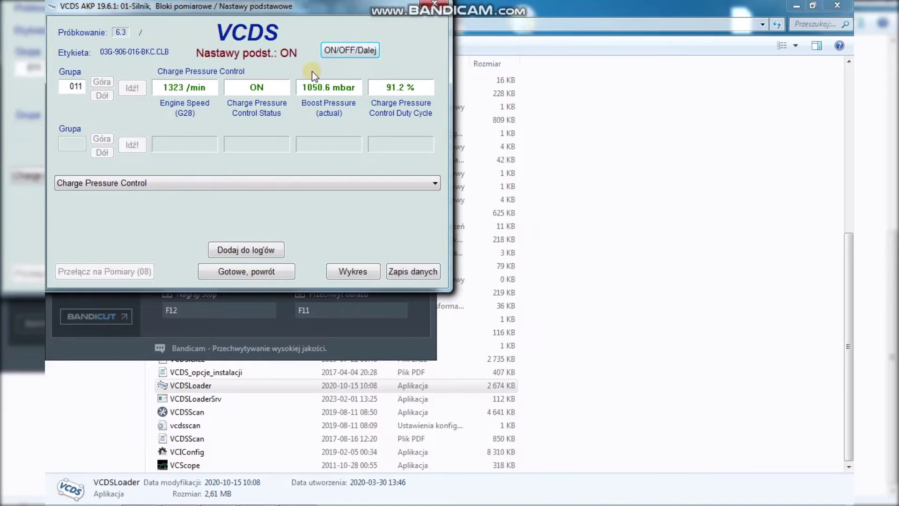
pyautogui.moveTo(321, 82)
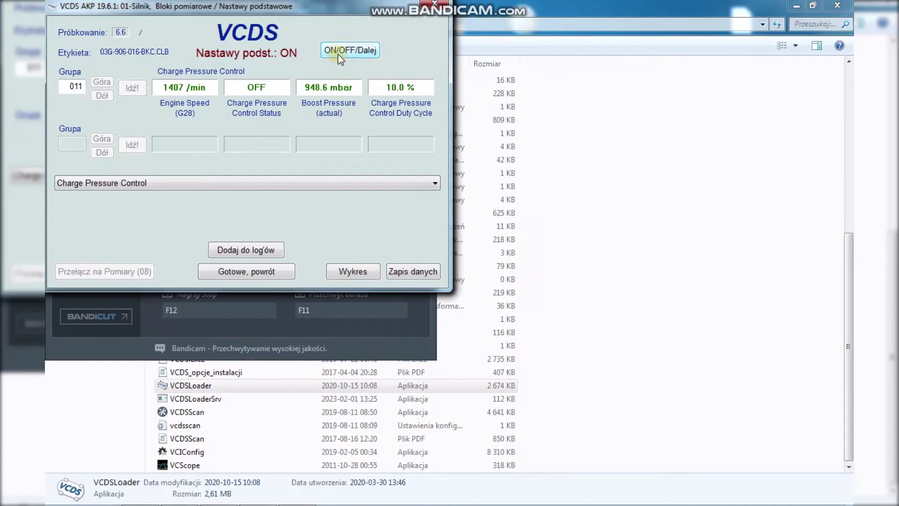
pyautogui.click(338, 55)
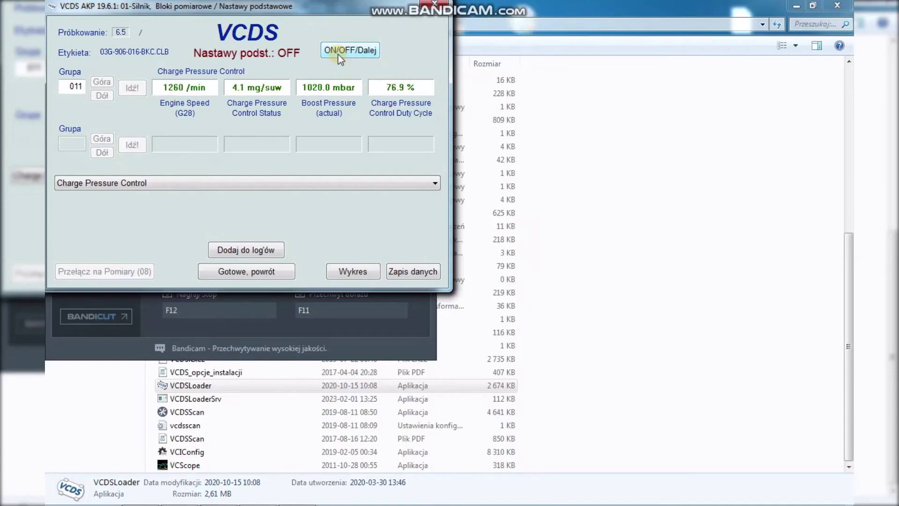
pyautogui.click(283, 272)
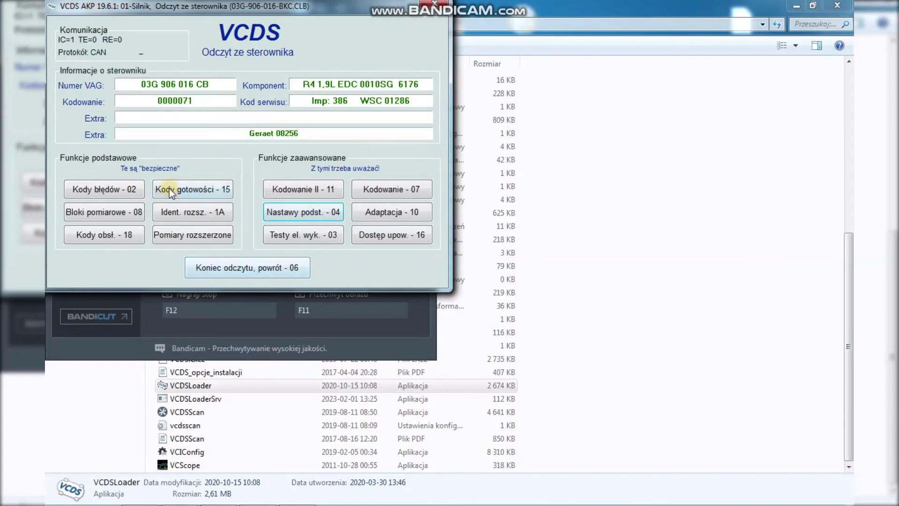
# - Read the engine's measuring groups 001 and 002, and advance the first row to group 005, Start Conditions
pyautogui.click(130, 207)
pyautogui.click(138, 87)
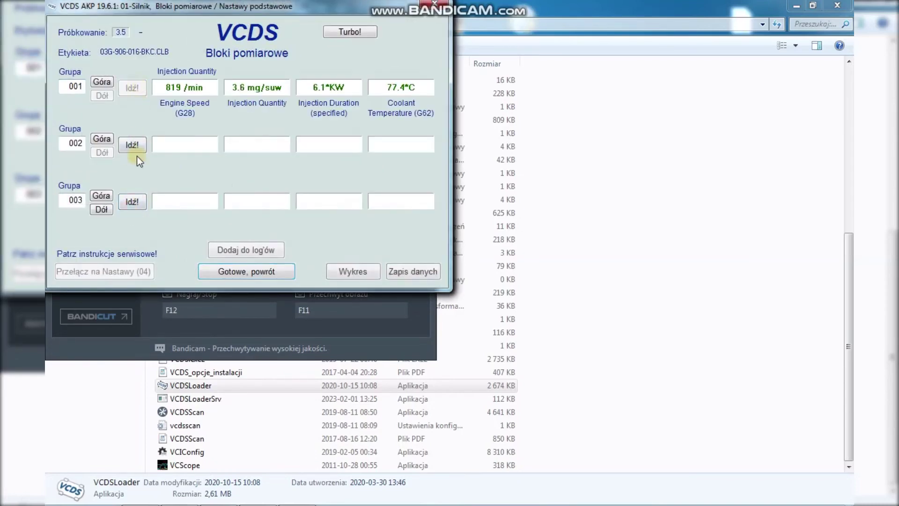
pyautogui.click(135, 146)
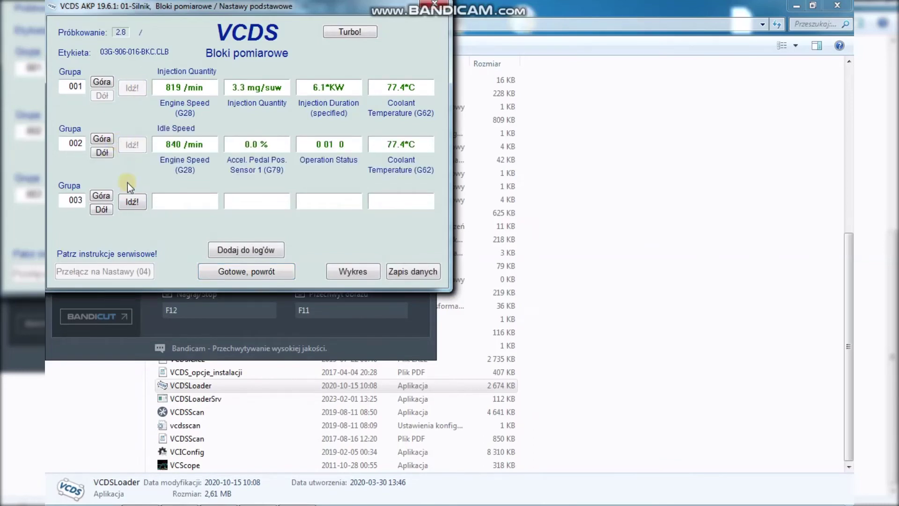
pyautogui.click(102, 82)
pyautogui.click(102, 82)
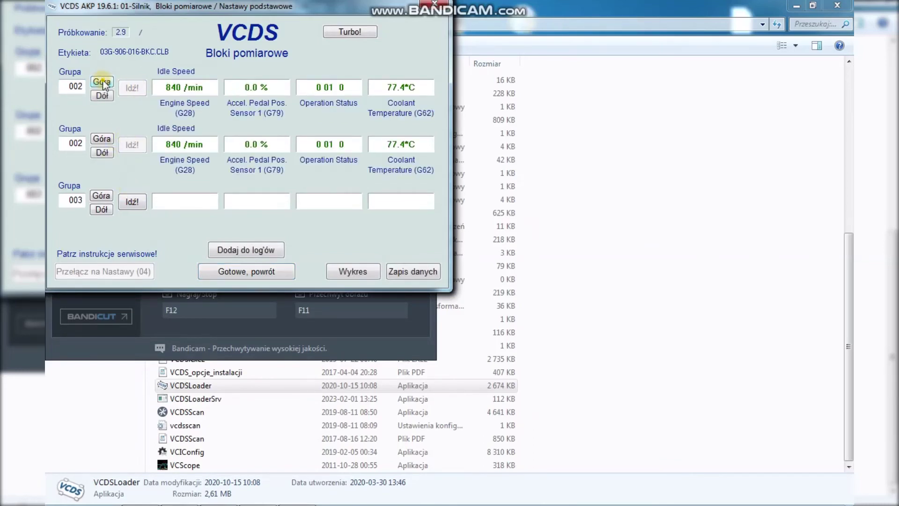
pyautogui.click(102, 82)
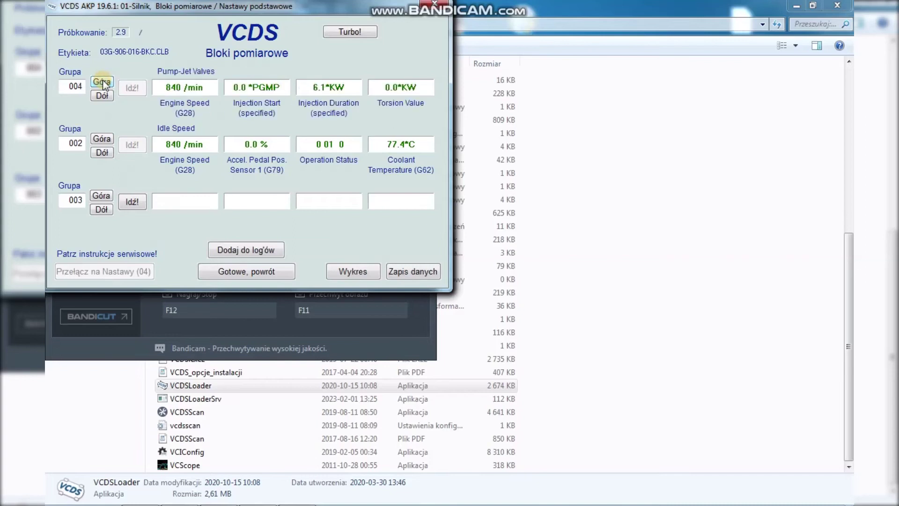
pyautogui.click(102, 82)
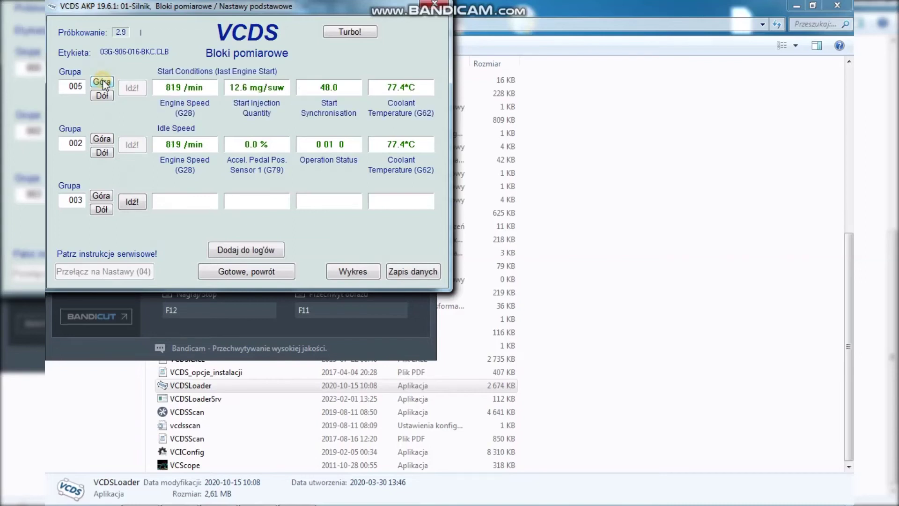
# - Advance the second row to group 013, examine the injection quantity deviation of the cylinders with its specification, and leave the measuring blocks
pyautogui.click(102, 138)
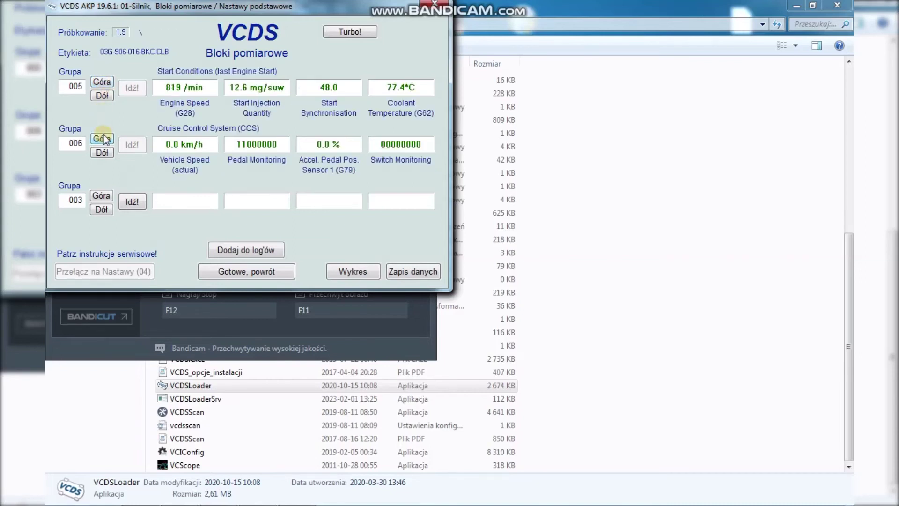
pyautogui.click(102, 138)
pyautogui.click(102, 139)
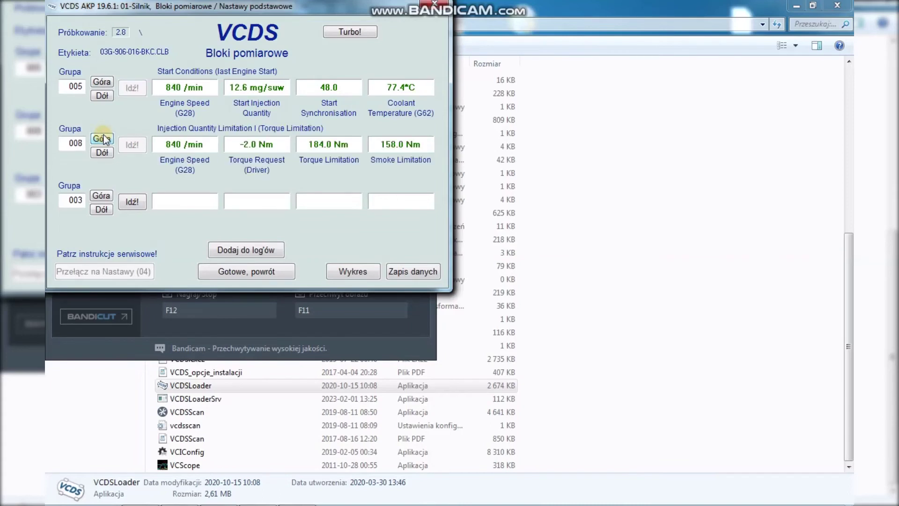
pyautogui.click(102, 139)
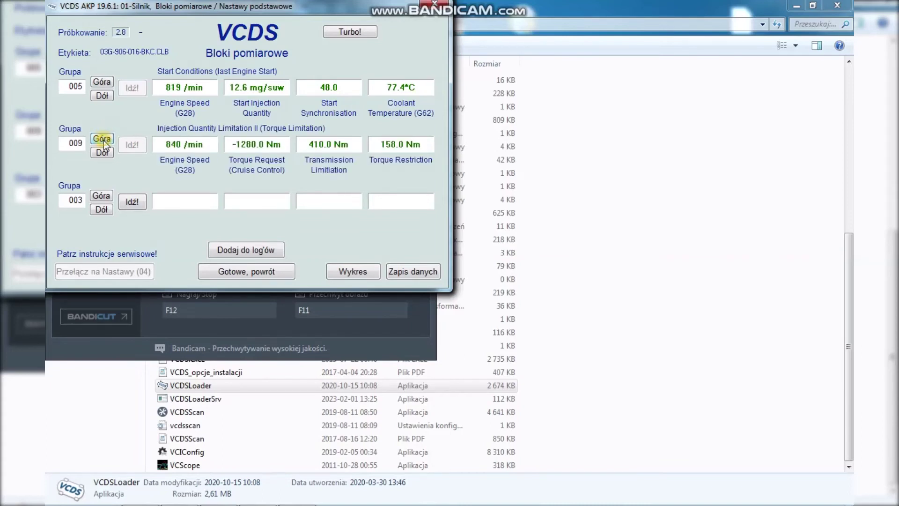
pyautogui.click(102, 138)
pyautogui.click(101, 139)
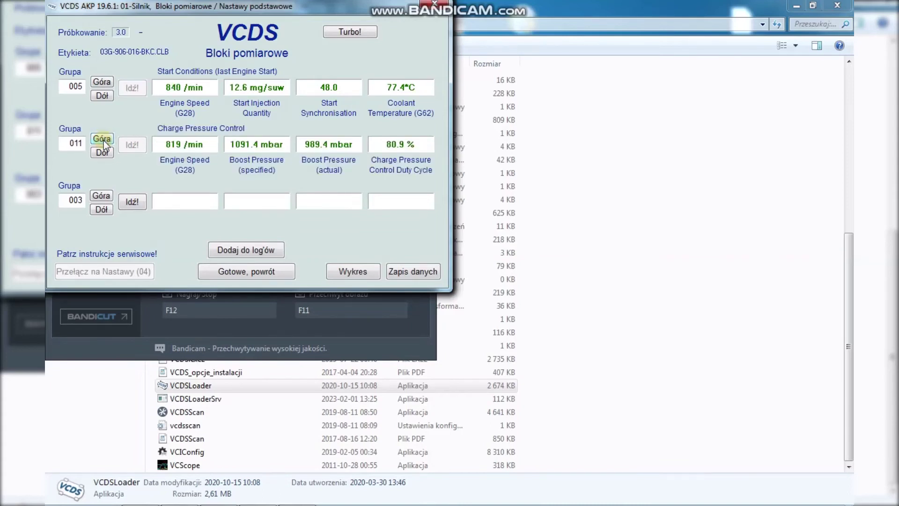
pyautogui.click(102, 139)
pyautogui.click(101, 139)
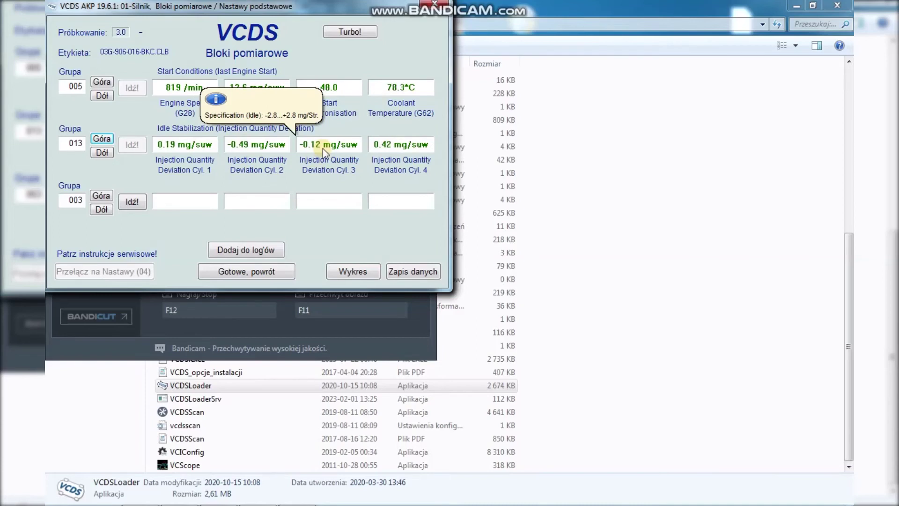
pyautogui.moveTo(381, 140)
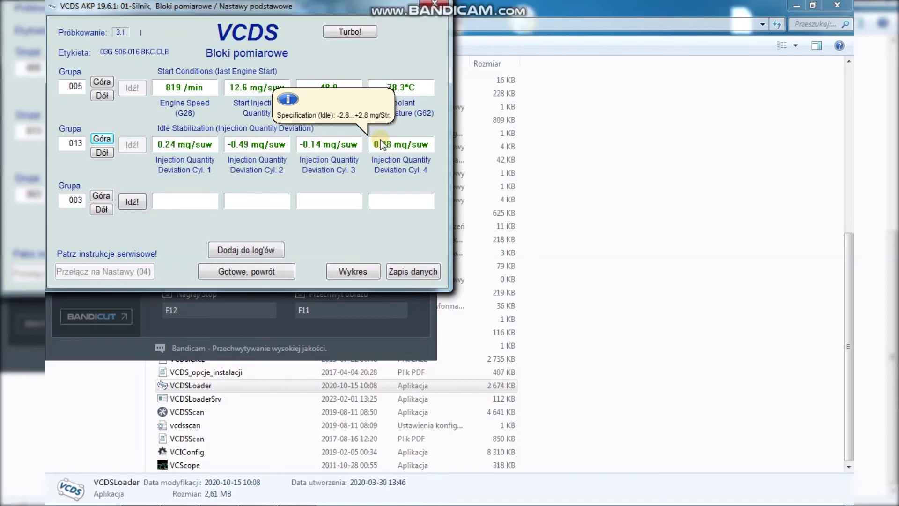
pyautogui.click(281, 271)
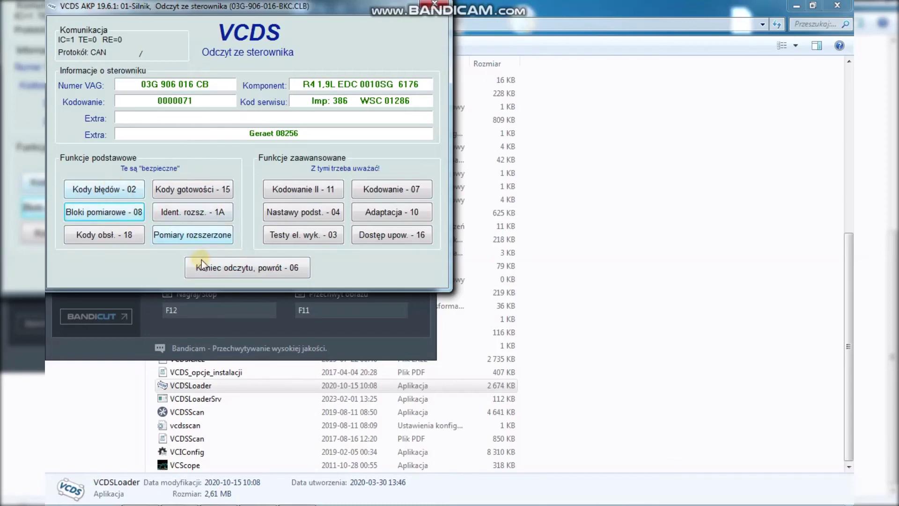
# - Reopen the engine's measuring blocks and read group 003, Exhaust Gas Recirculation (EGR), in the first row
pyautogui.click(131, 212)
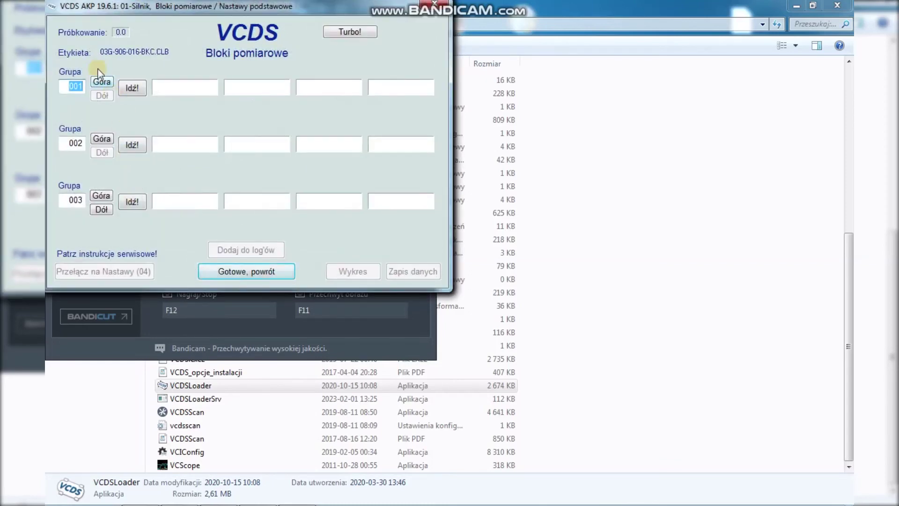
pyautogui.click(105, 83)
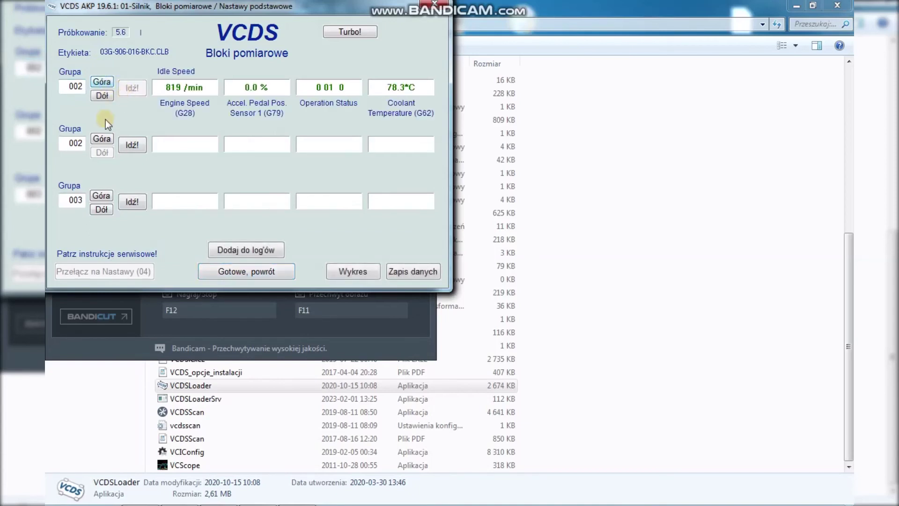
pyautogui.click(105, 82)
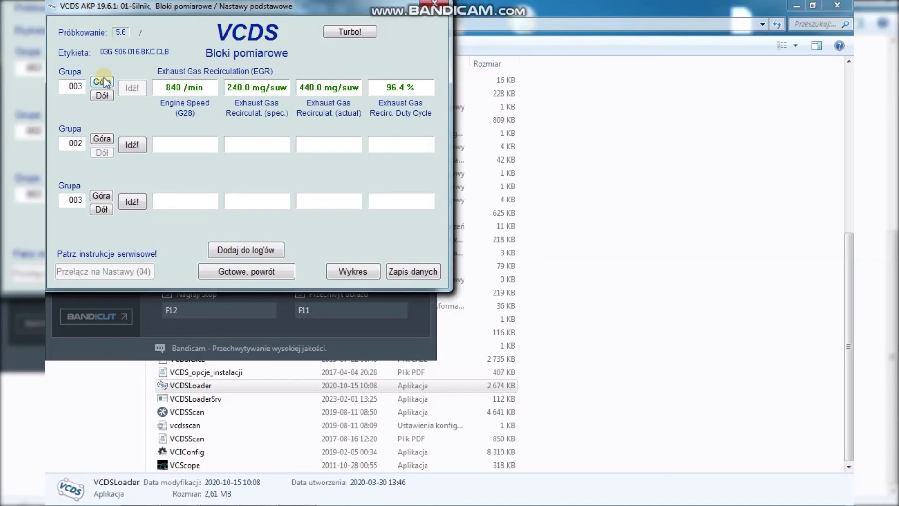
# - Browse the engine's measuring groups 004 to 016 in the first row and return to the controller selection
pyautogui.click(104, 80)
pyautogui.click(104, 80)
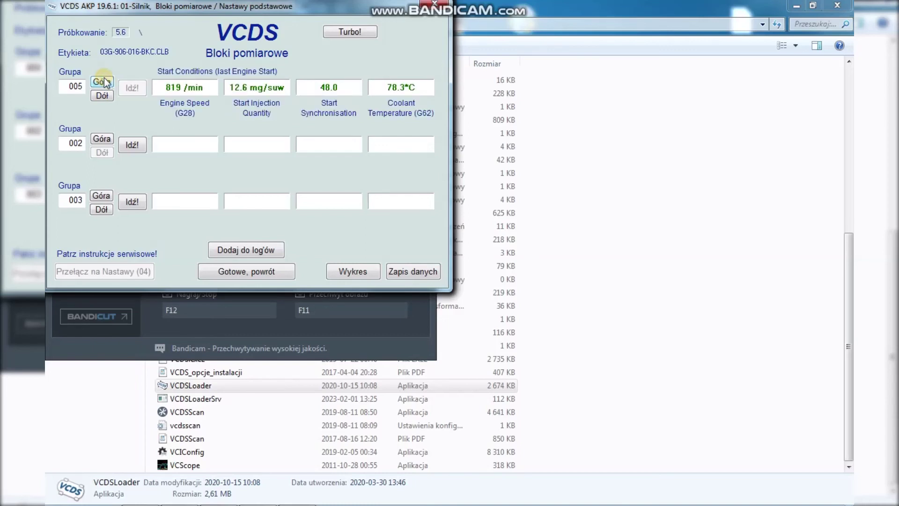
pyautogui.click(104, 80)
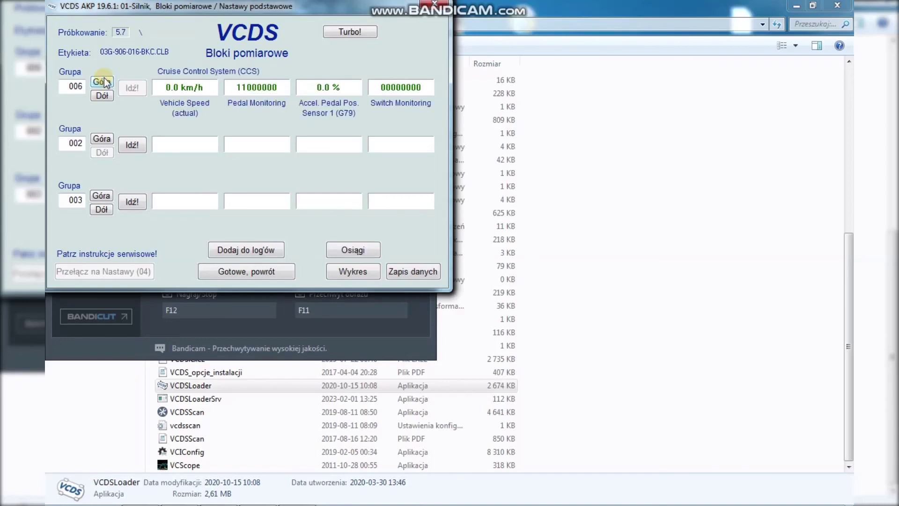
pyautogui.click(104, 80)
pyautogui.click(103, 95)
pyautogui.click(104, 82)
pyautogui.click(103, 82)
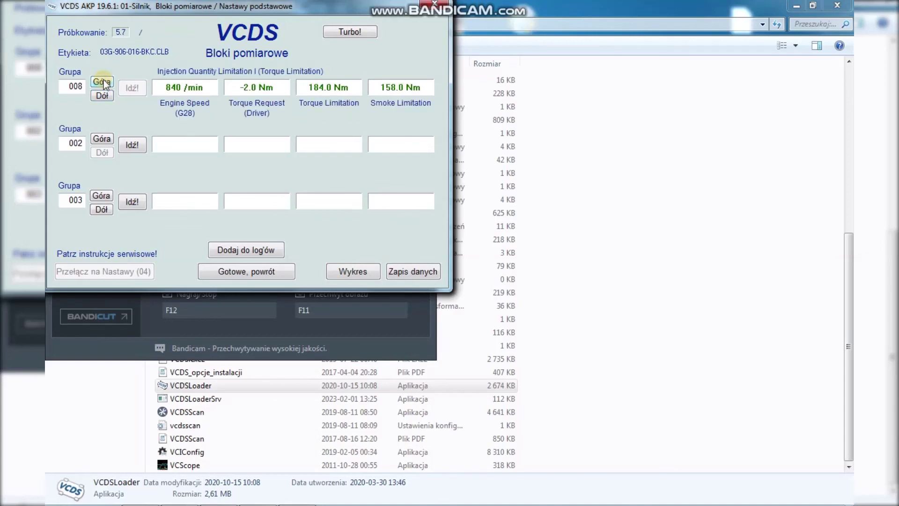
pyautogui.click(103, 81)
pyautogui.click(103, 81)
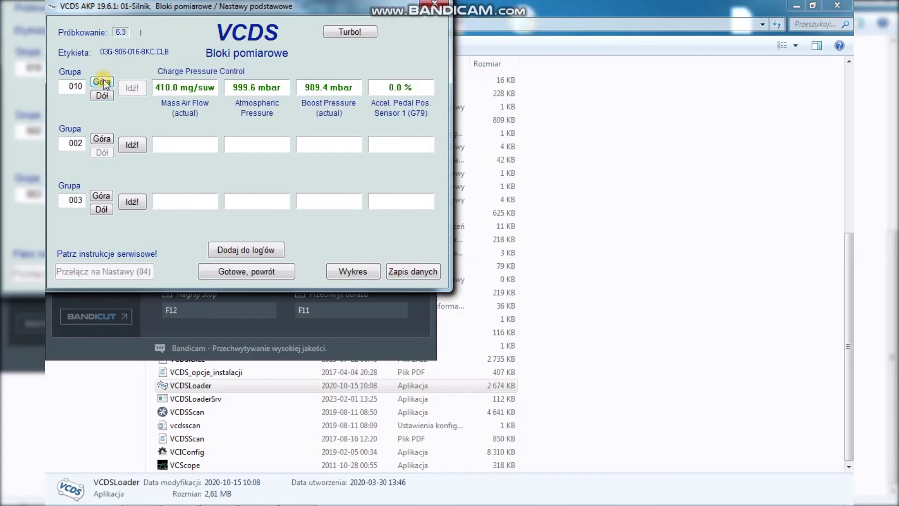
pyautogui.click(103, 81)
pyautogui.click(103, 81)
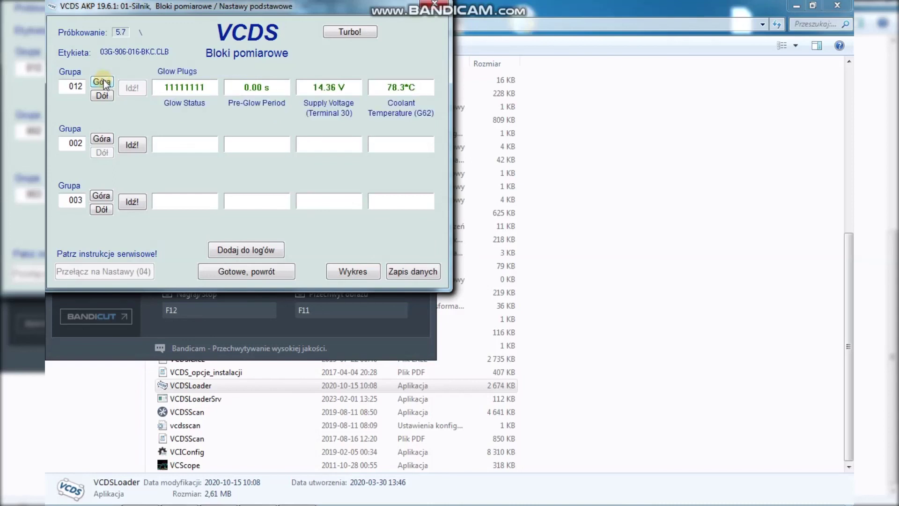
pyautogui.click(103, 81)
pyautogui.click(103, 81)
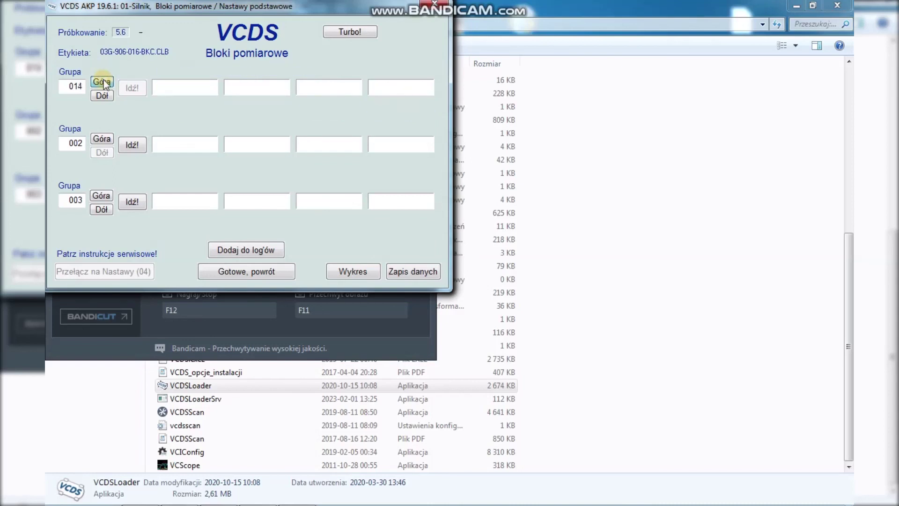
pyautogui.click(111, 85)
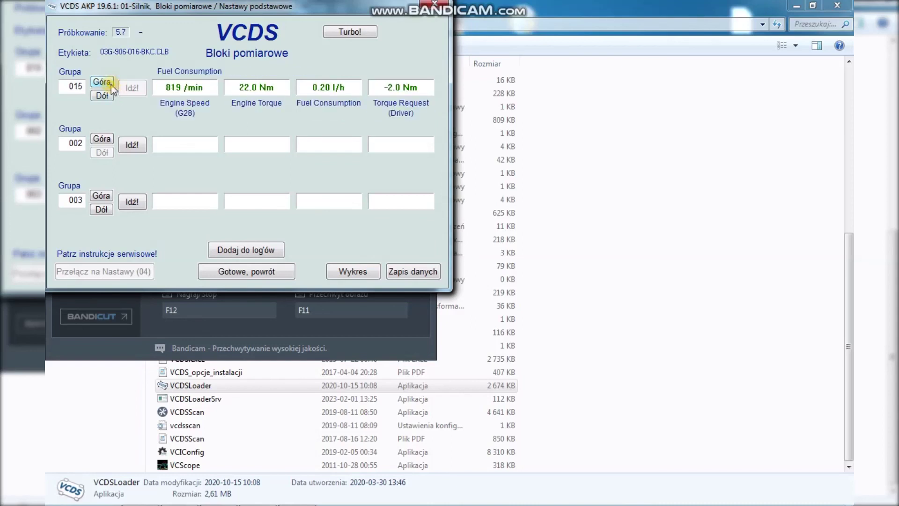
pyautogui.click(111, 85)
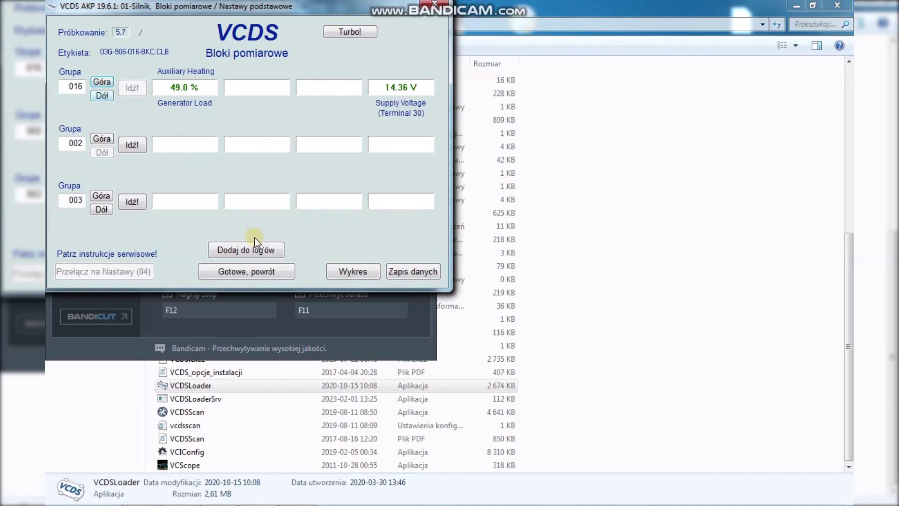
pyautogui.click(285, 270)
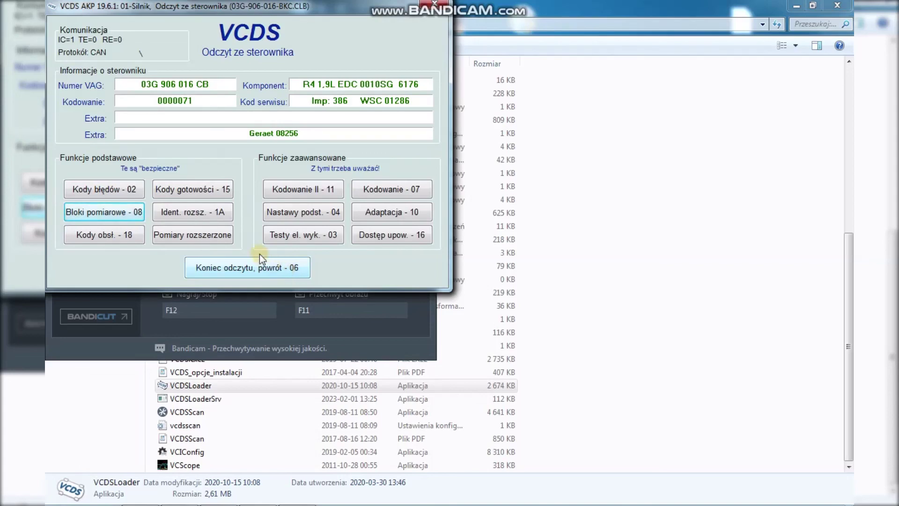
pyautogui.click(253, 268)
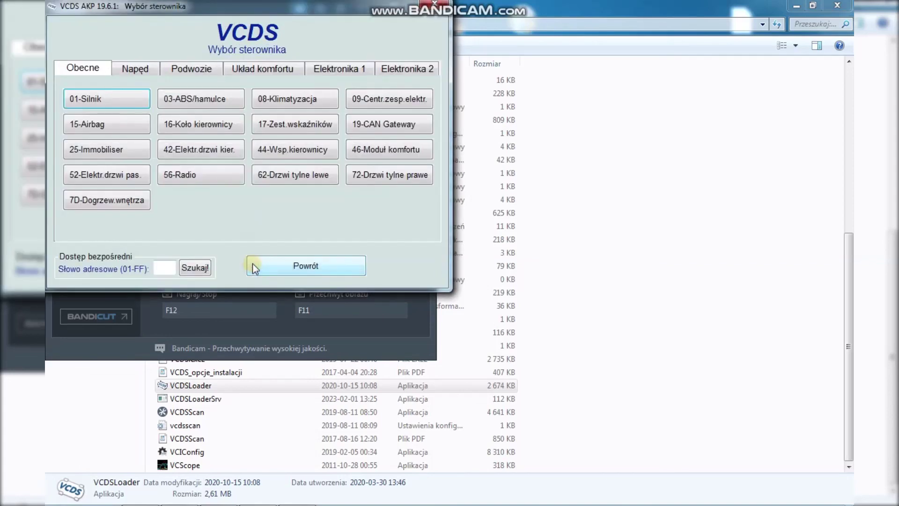